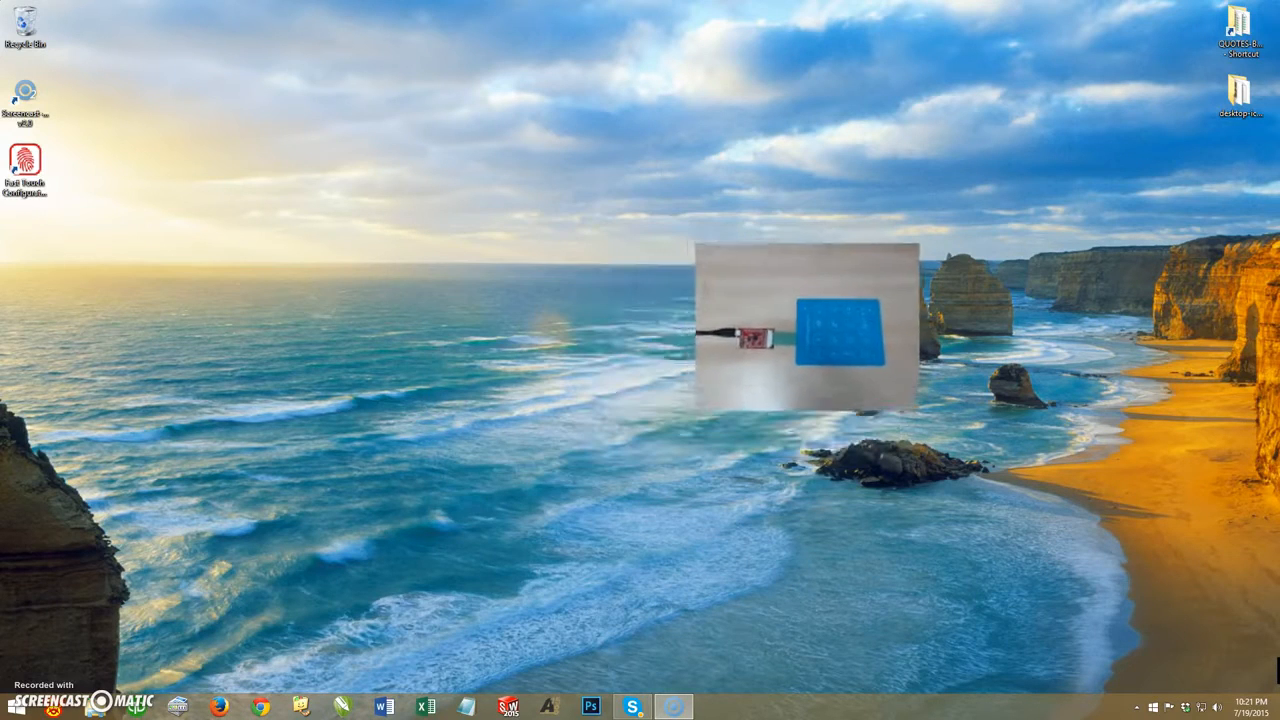
Launch the Fast Touch Configuration Utility, read through its license and agree to the terms
double_click(27, 158)
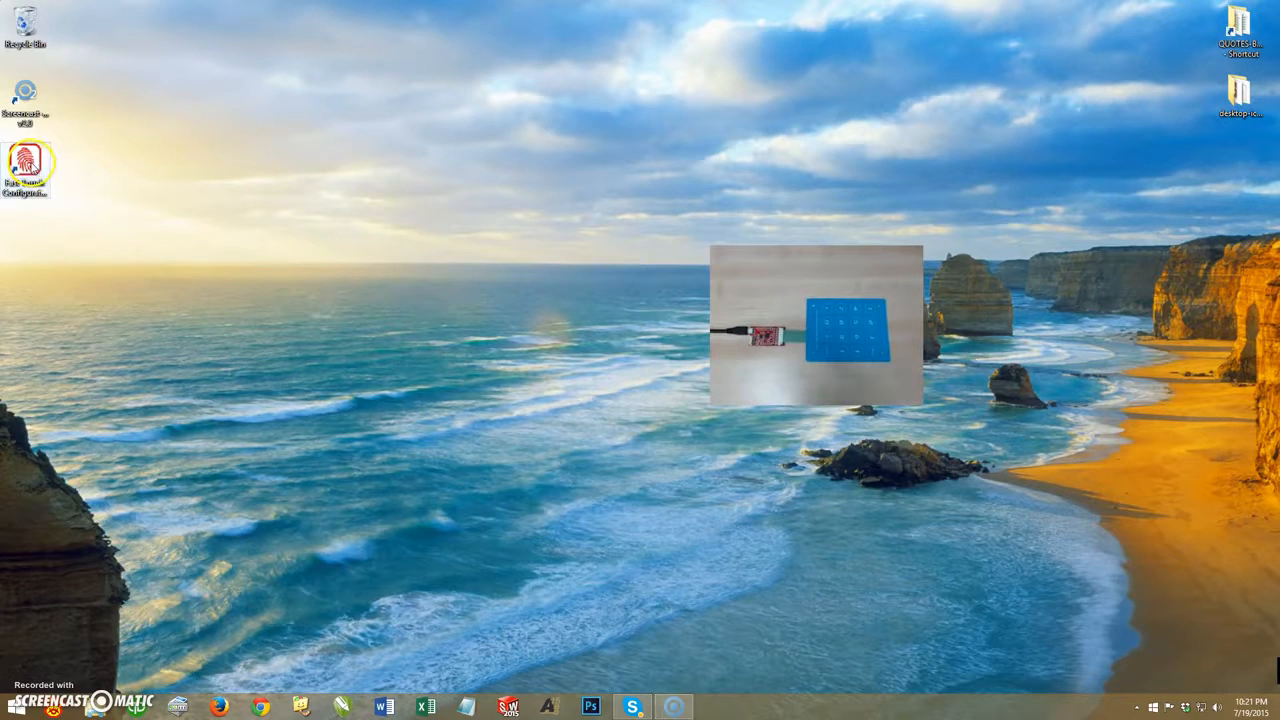
mouse_move(313, 108)
mouse_down()
mouse_move(718, 150)
mouse_move(700, 35)
mouse_up()
scroll(655, 158, down, 6)
click(593, 181)
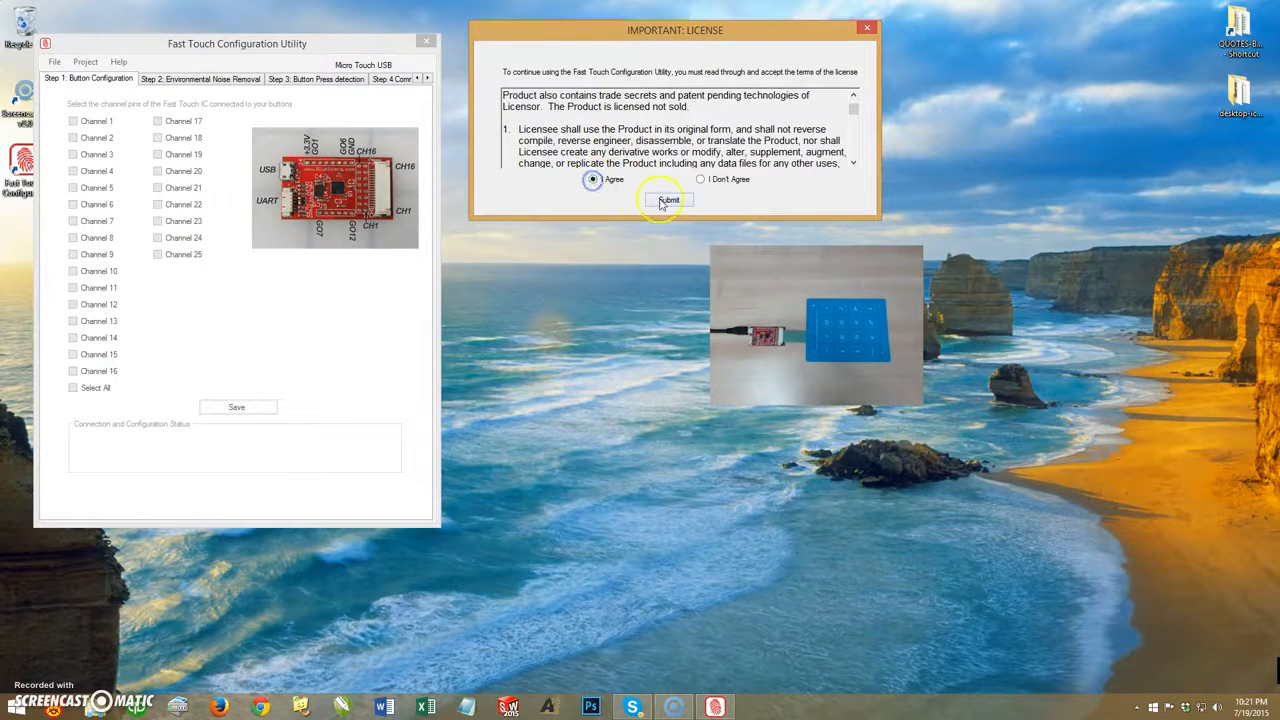
click(669, 201)
Choose Micro Touch USB as the device to configure and reposition the utility window
drag(240, 108, 595, 77)
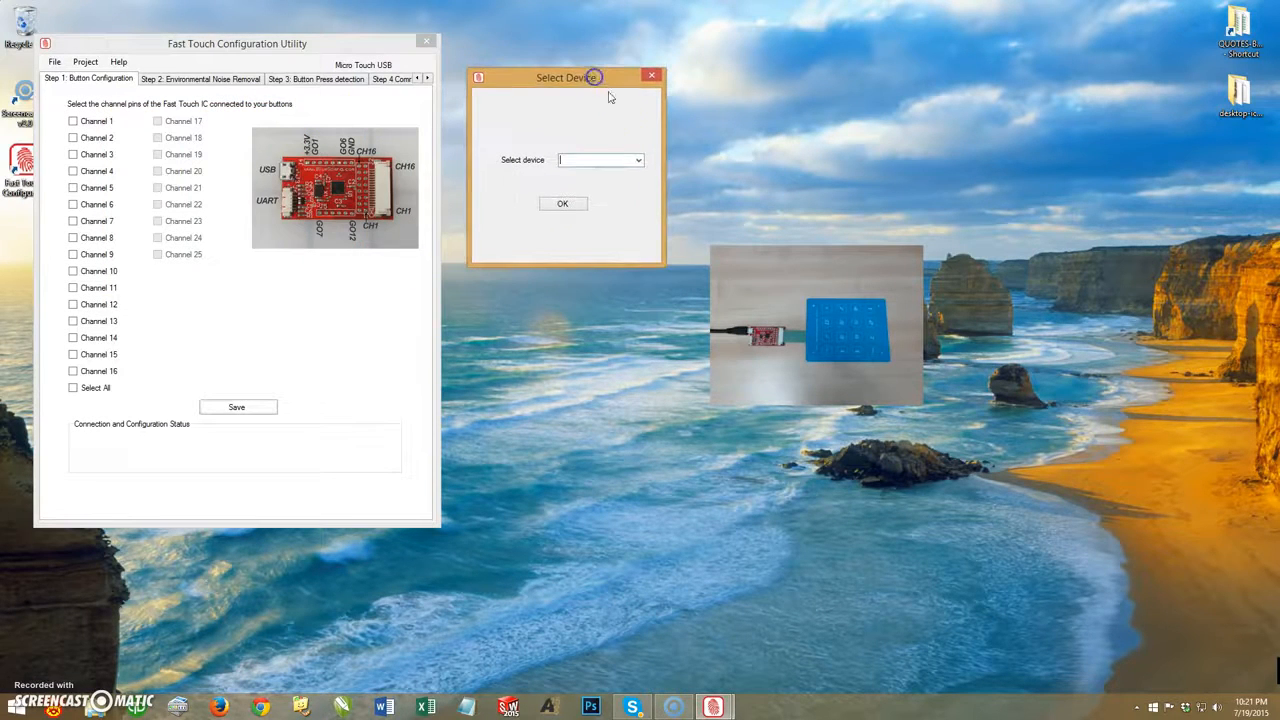
click(638, 161)
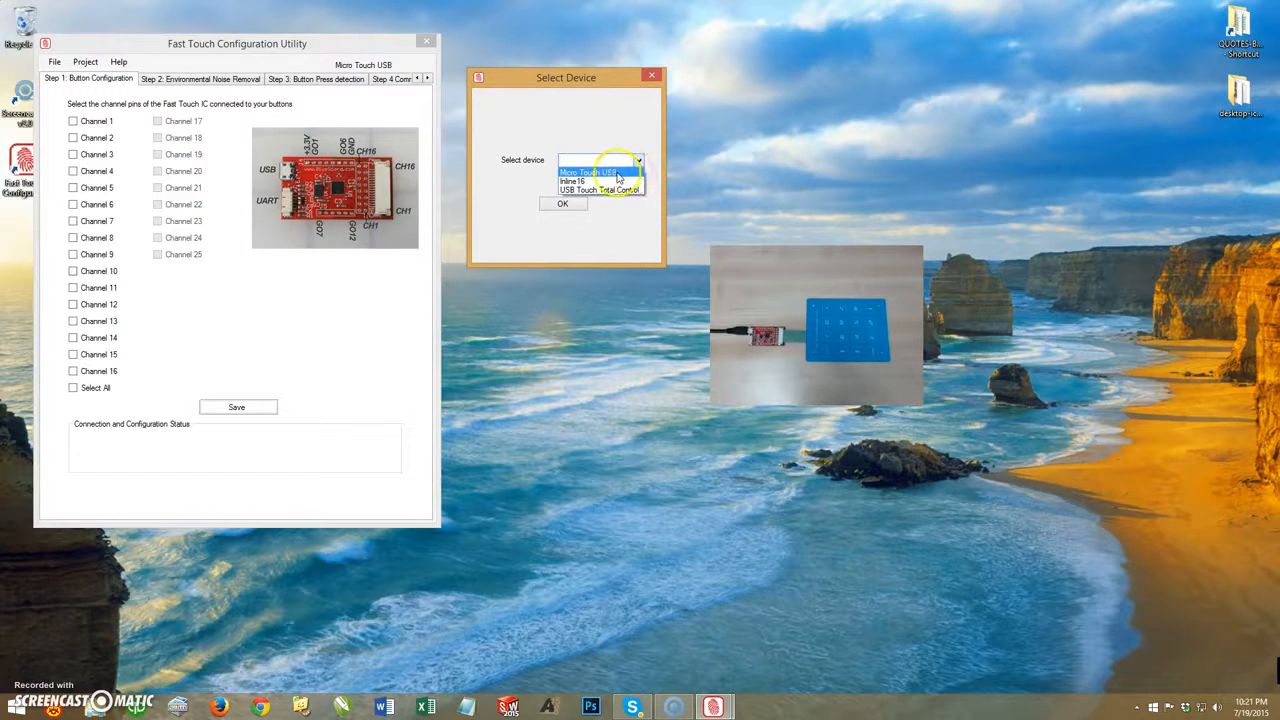
click(615, 176)
click(566, 205)
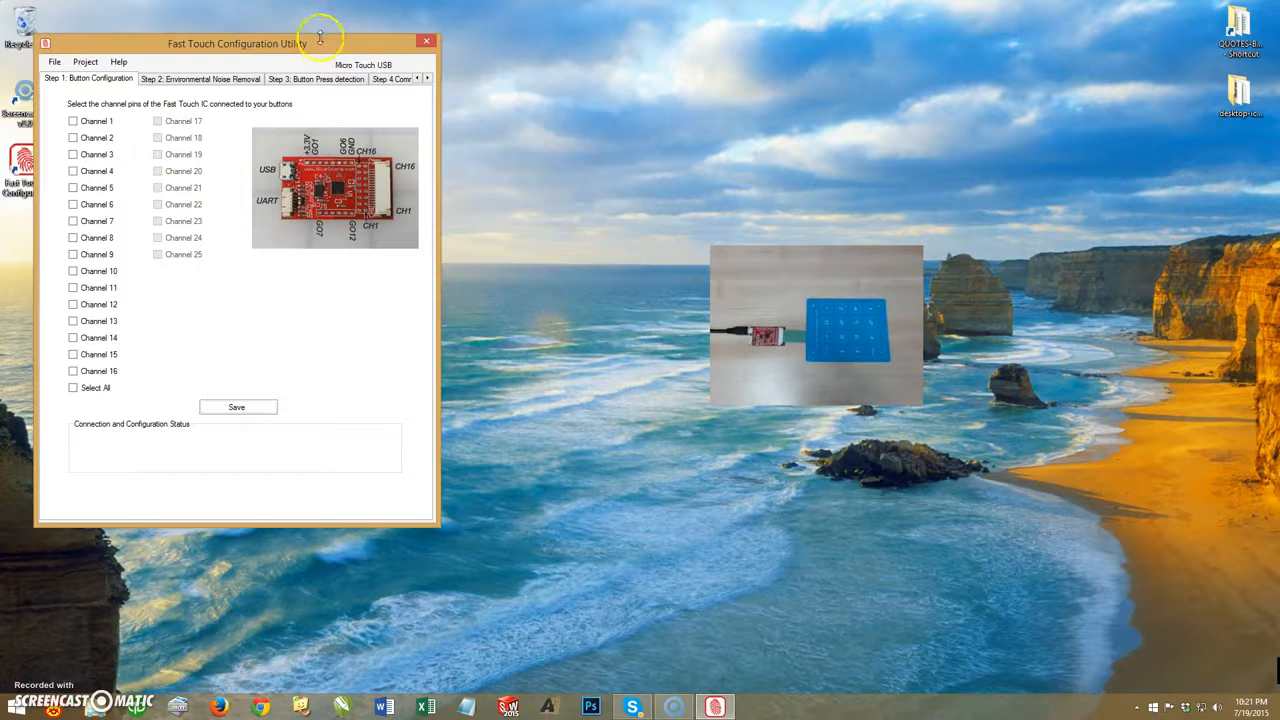
drag(322, 50, 517, 76)
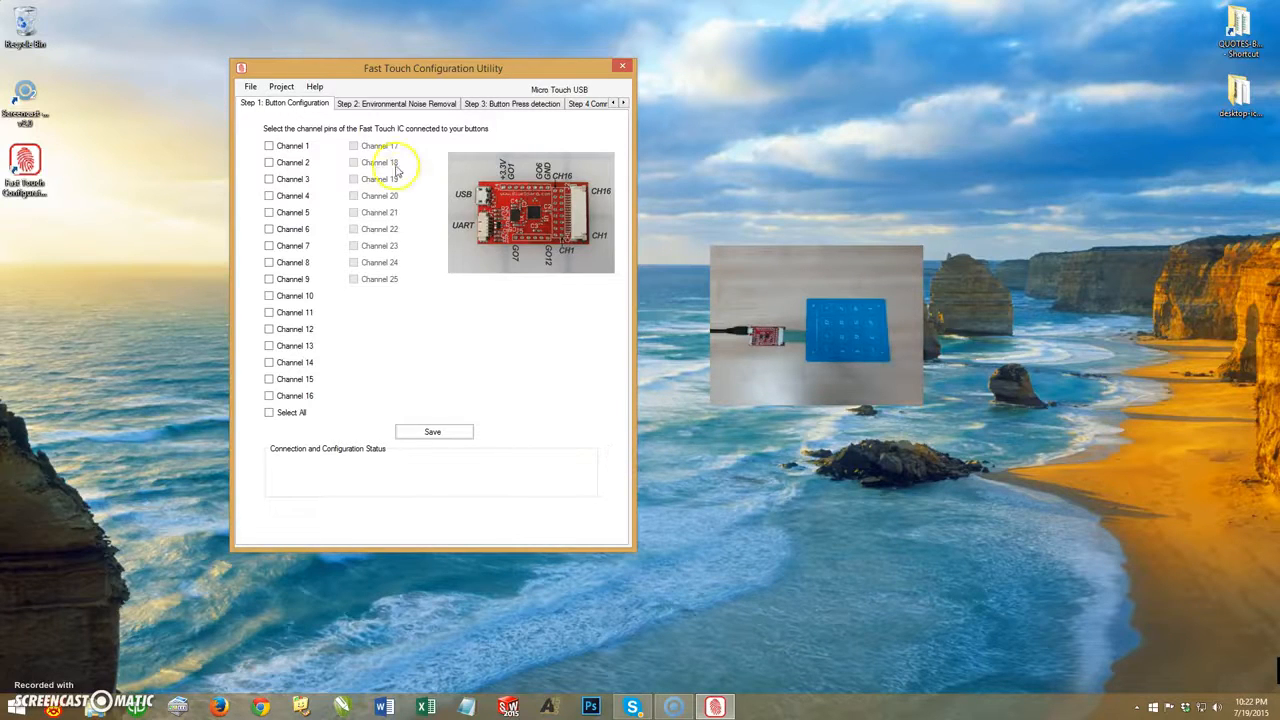
Enable channels 1, 5, 9 and 13 in the button configuration and save it to the device
click(269, 147)
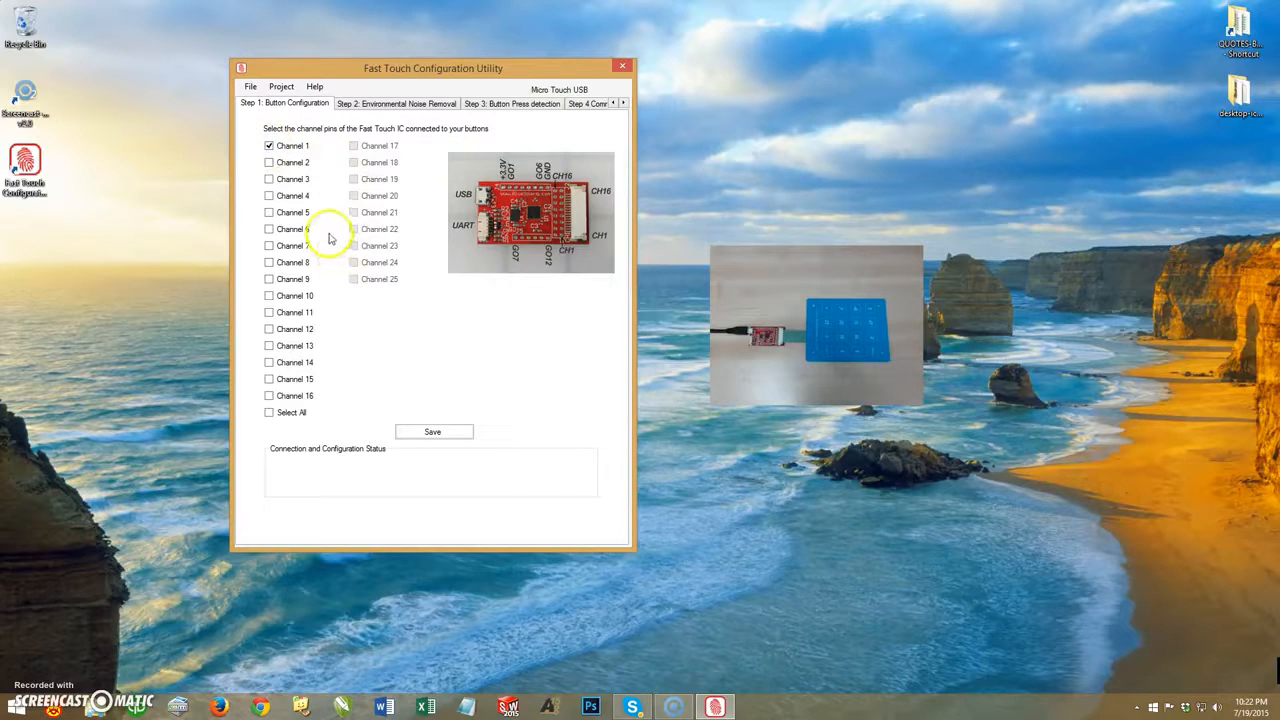
click(268, 212)
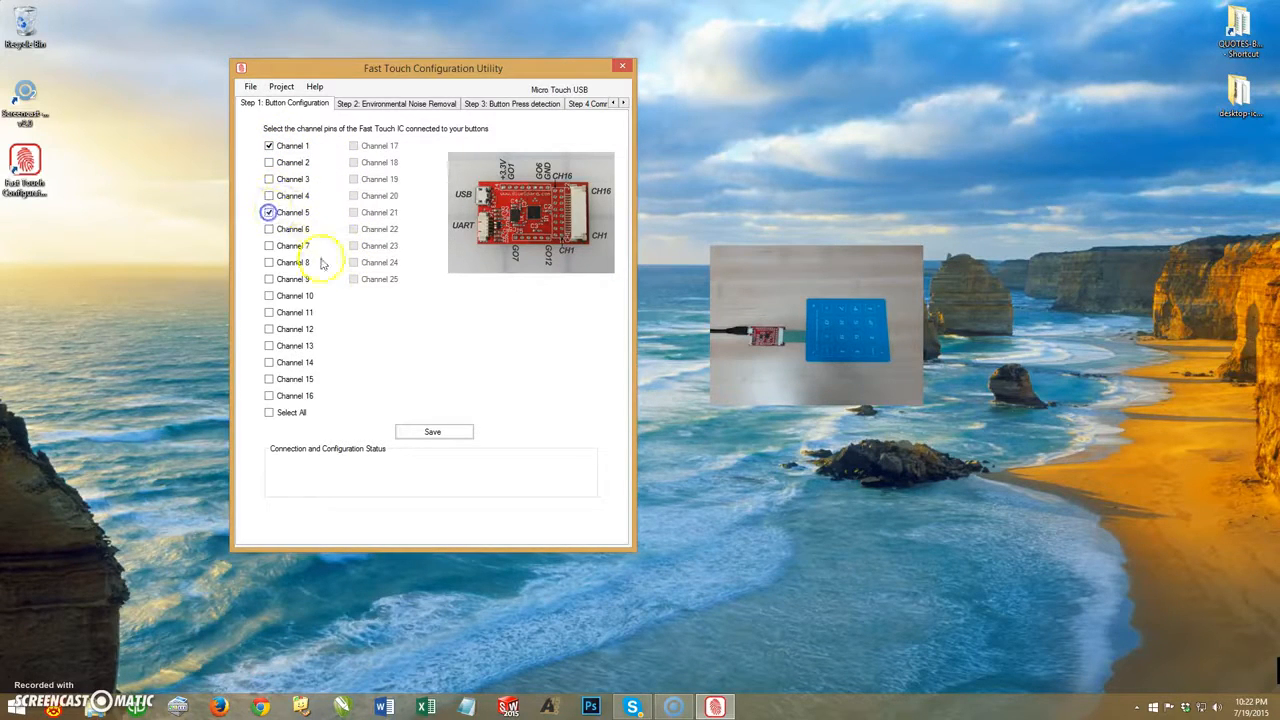
click(268, 280)
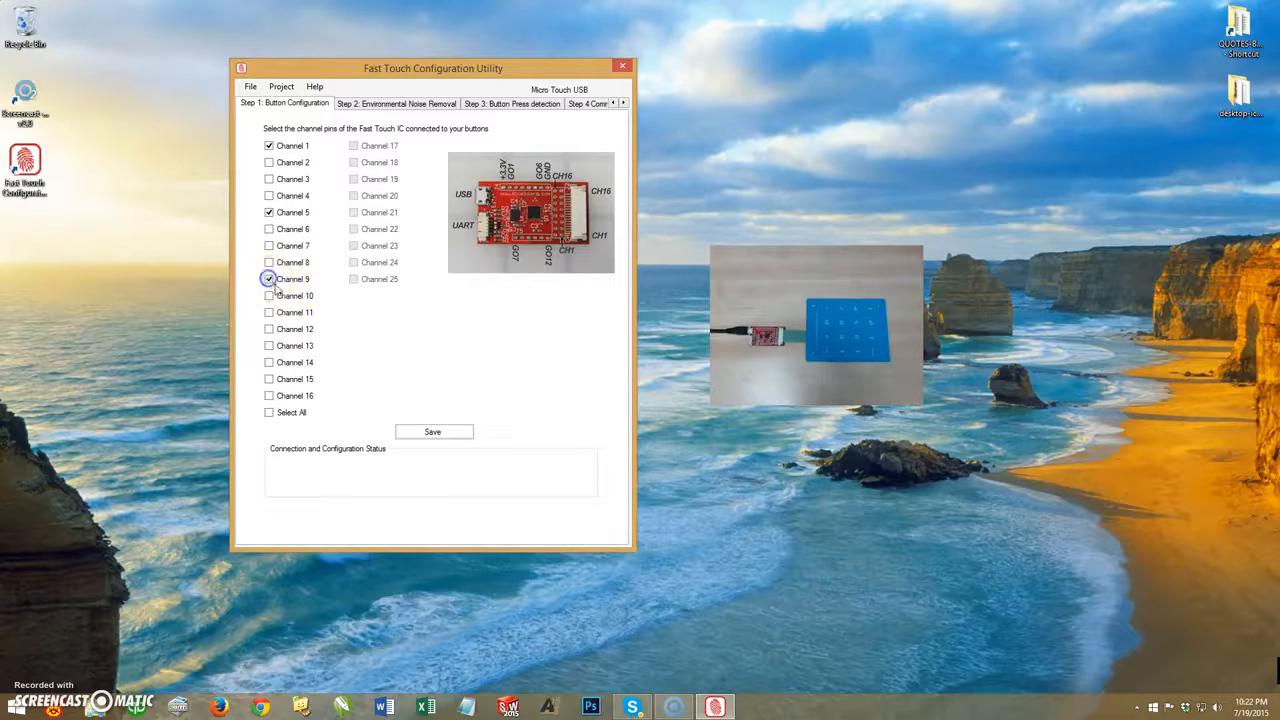
click(268, 346)
click(436, 431)
drag(605, 316, 778, 136)
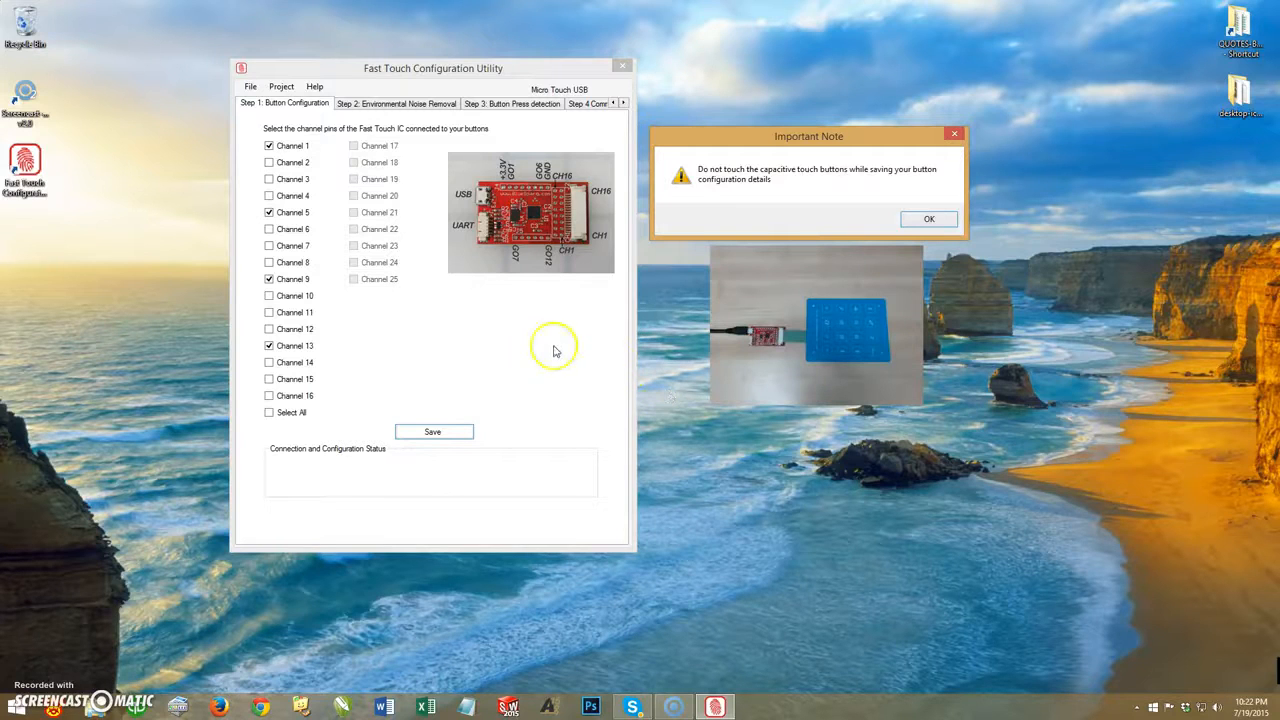
click(928, 221)
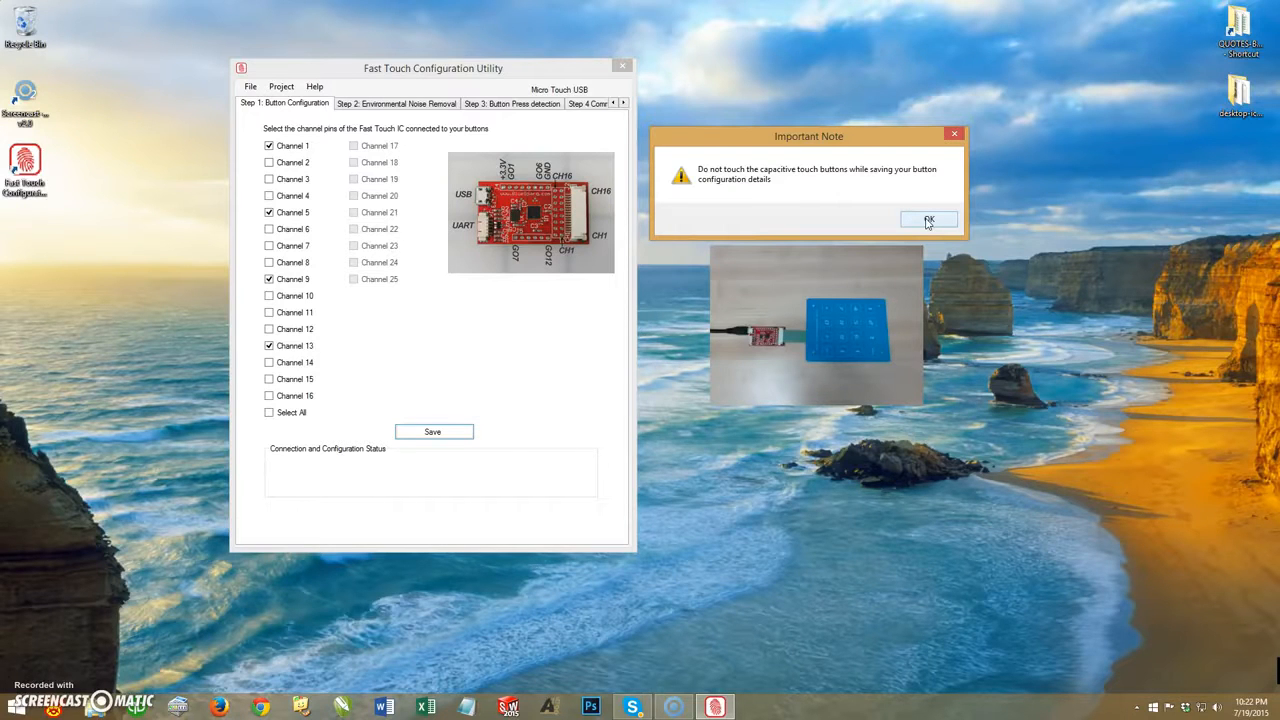
click(928, 221)
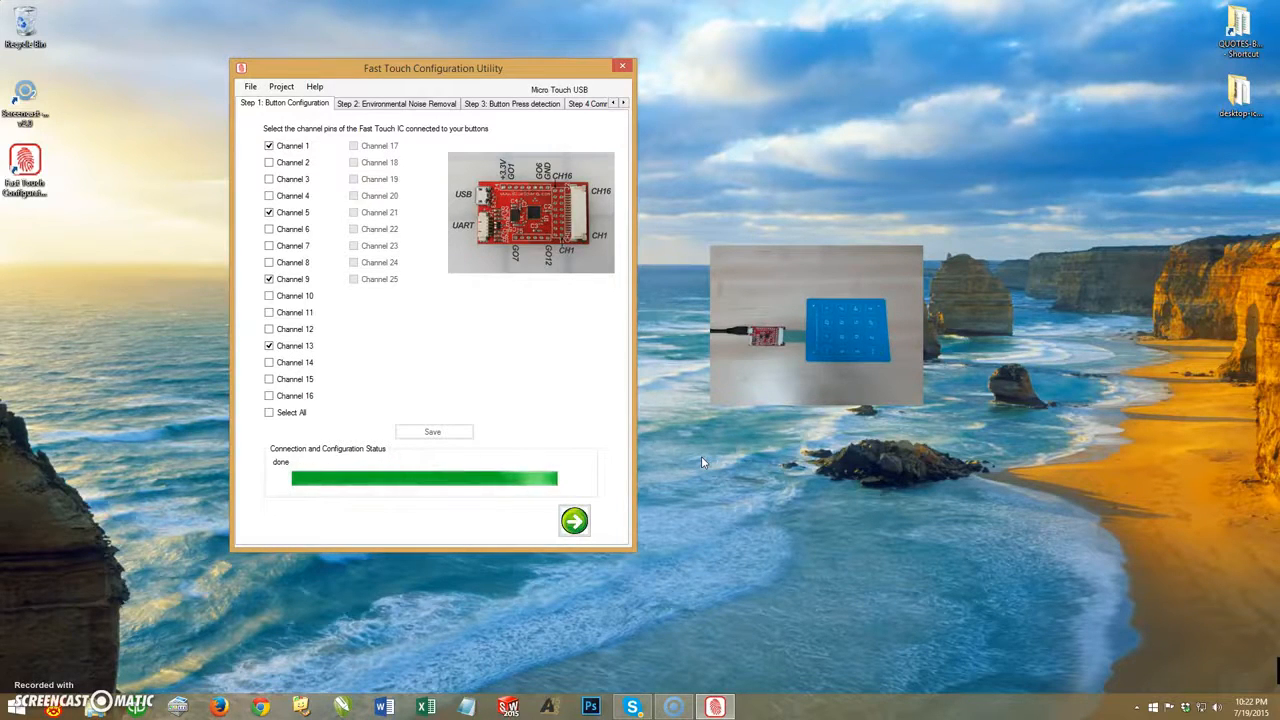
Save the Default noise filtering method for environmental noise removal and proceed to button press detection
click(575, 520)
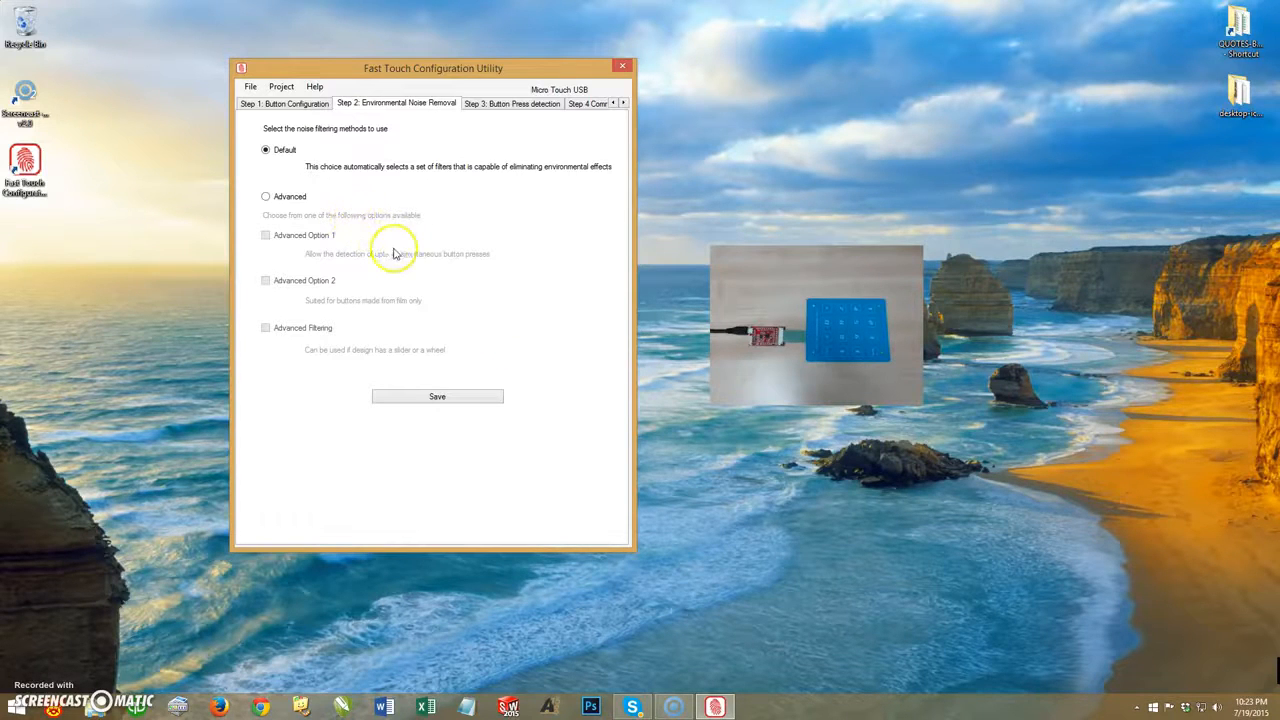
click(437, 397)
click(573, 520)
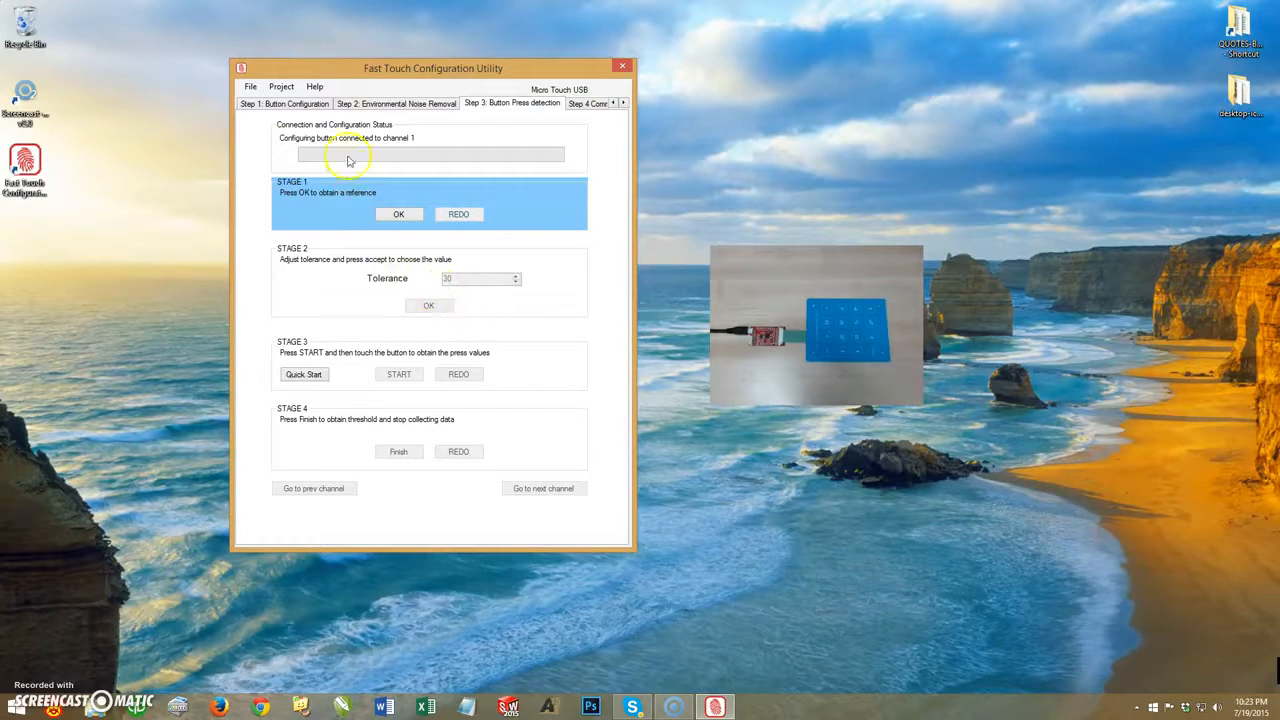
Collect press values for the channel 1 button with Quick Start, finish its threshold calculation and advance to the next channel
drag(380, 69, 238, 76)
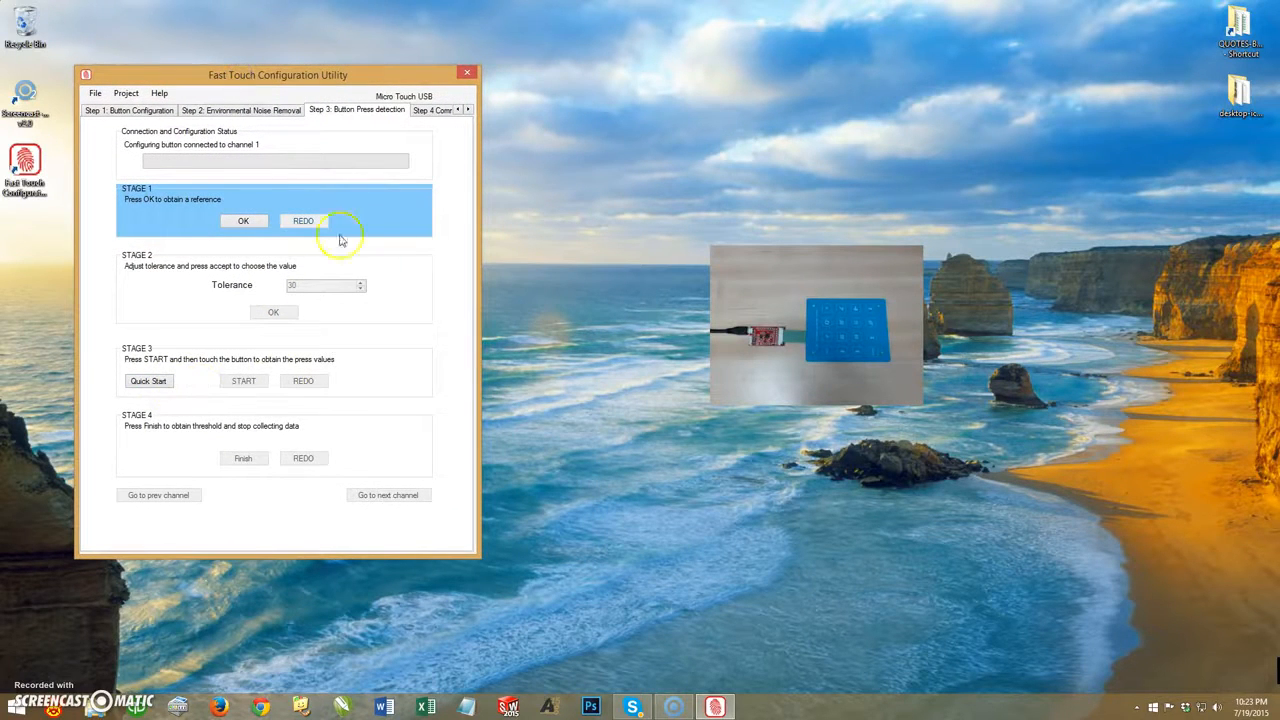
click(148, 381)
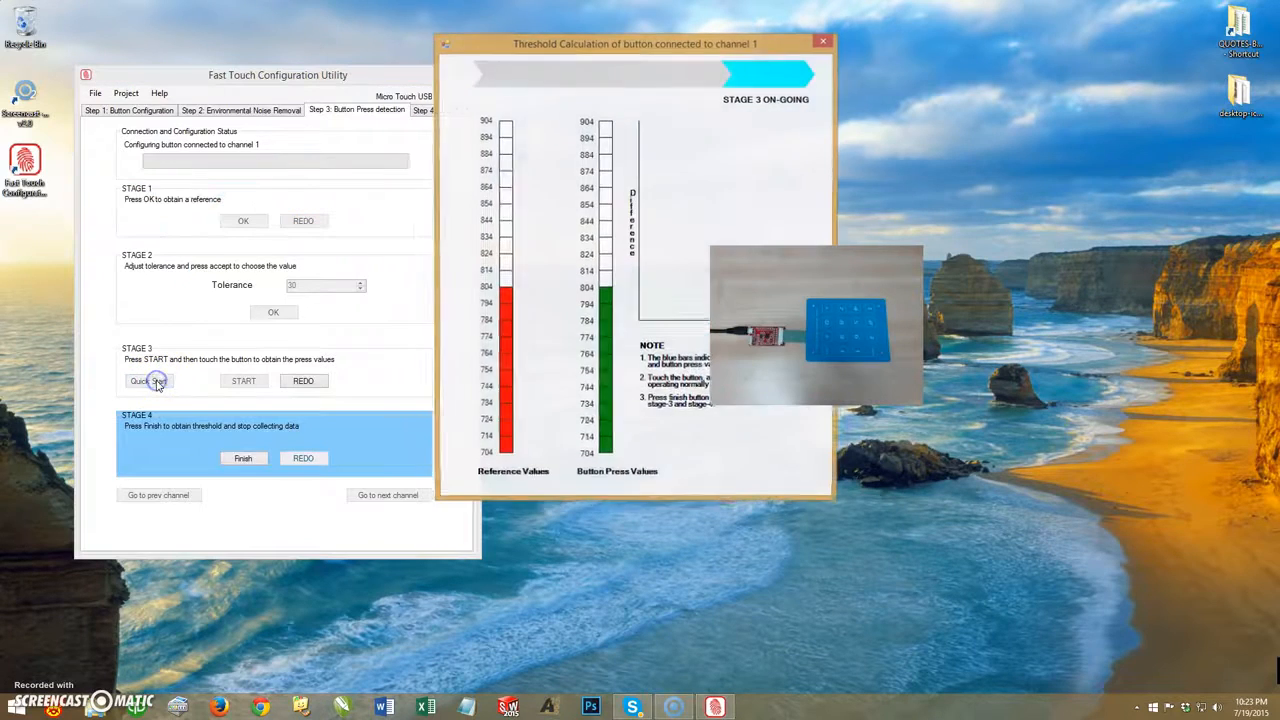
drag(613, 53, 653, 84)
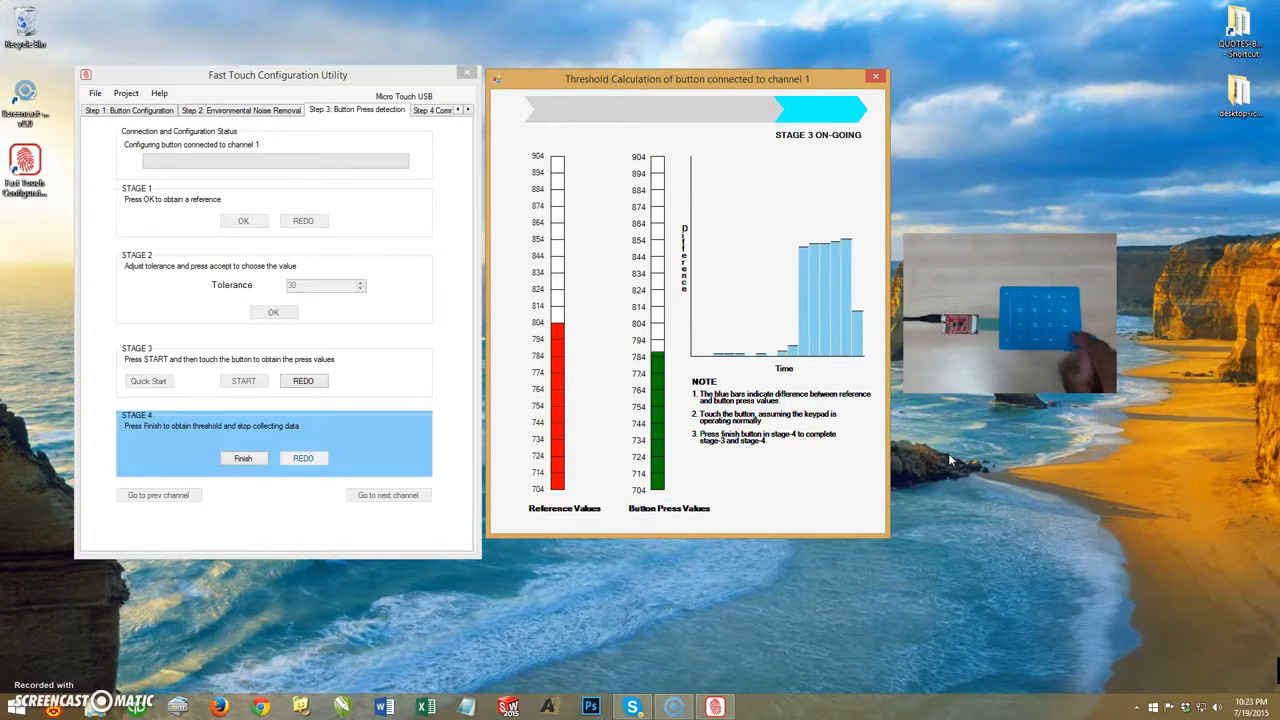
click(243, 458)
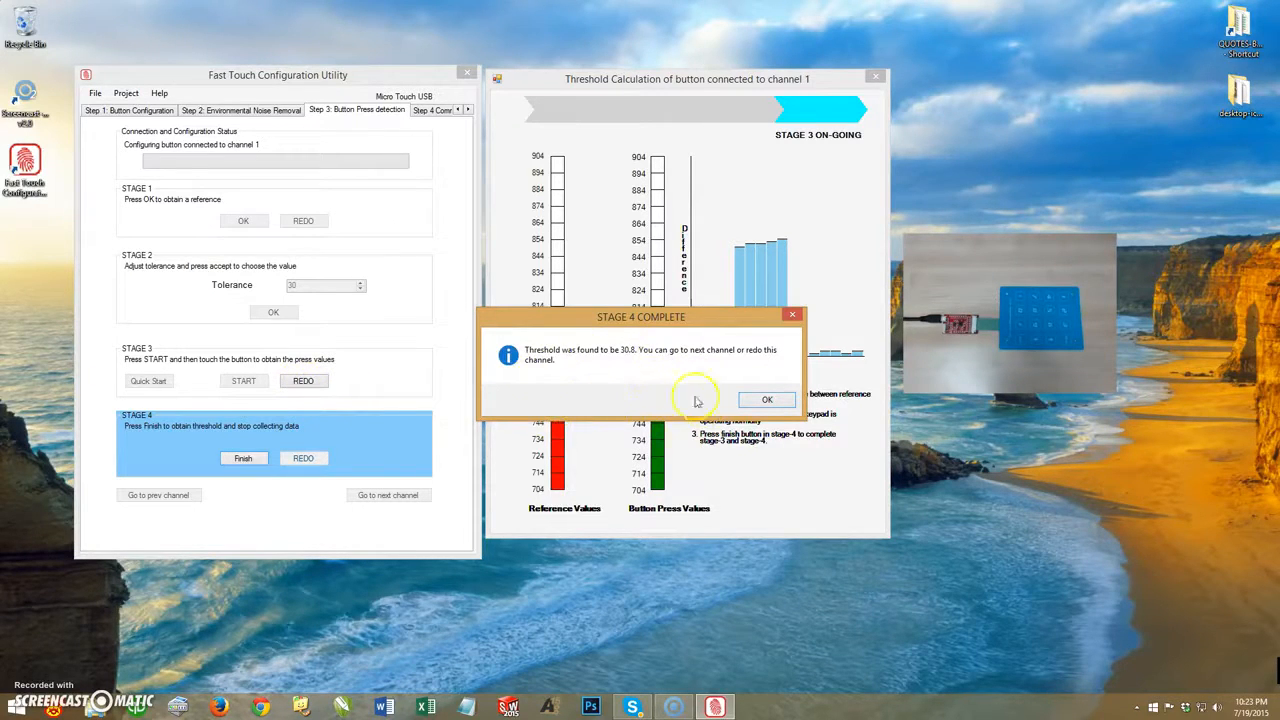
click(765, 401)
click(373, 495)
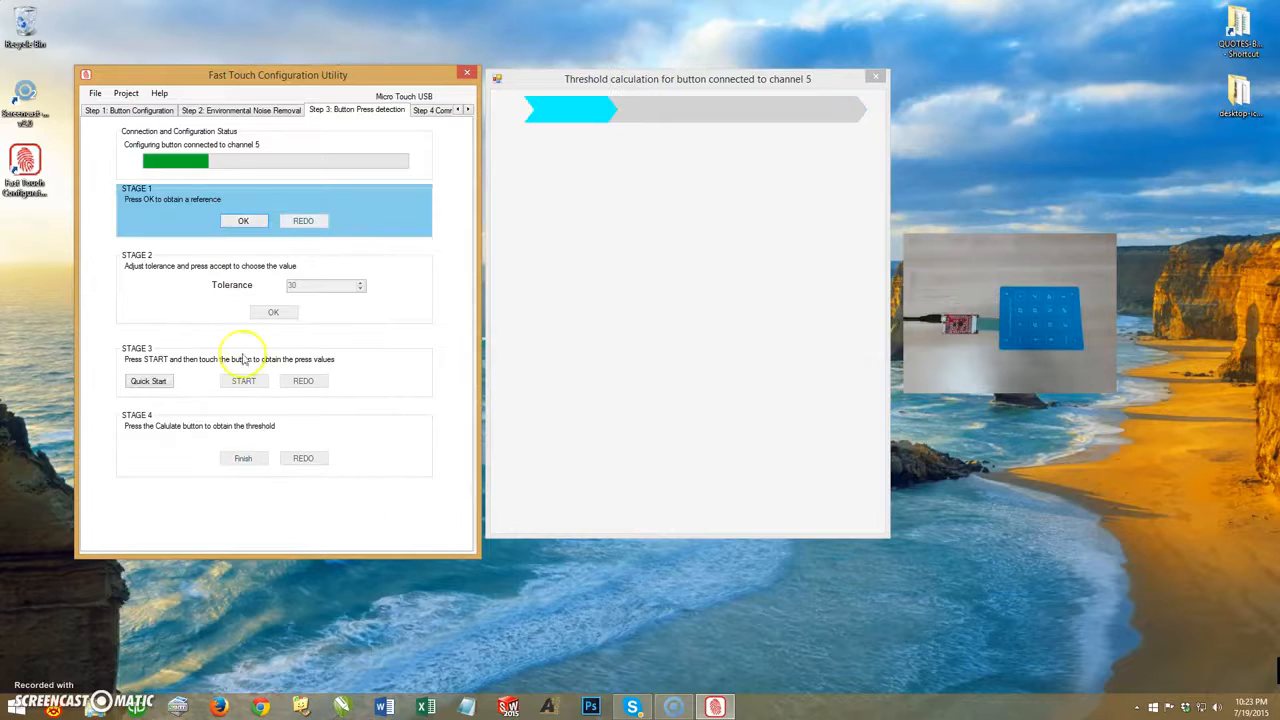
Obtain the press threshold for the channel 5 button with Quick Start and advance to the next channel
click(146, 381)
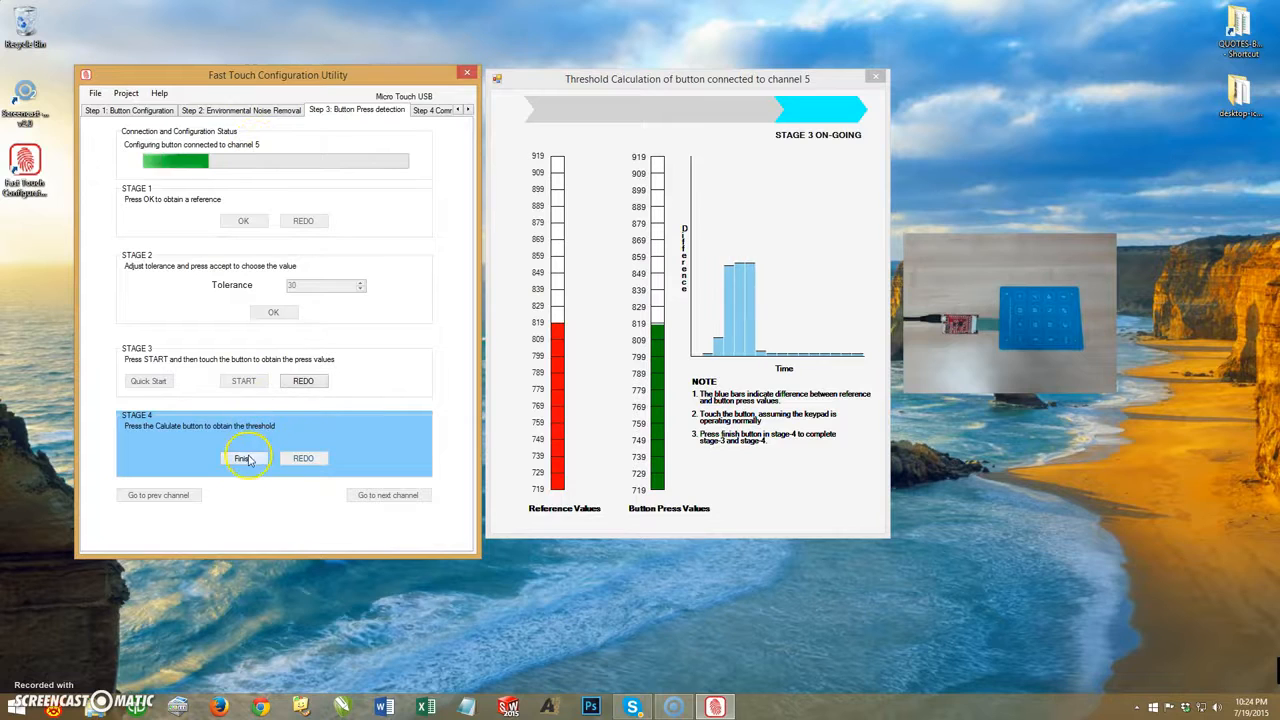
click(243, 458)
click(765, 401)
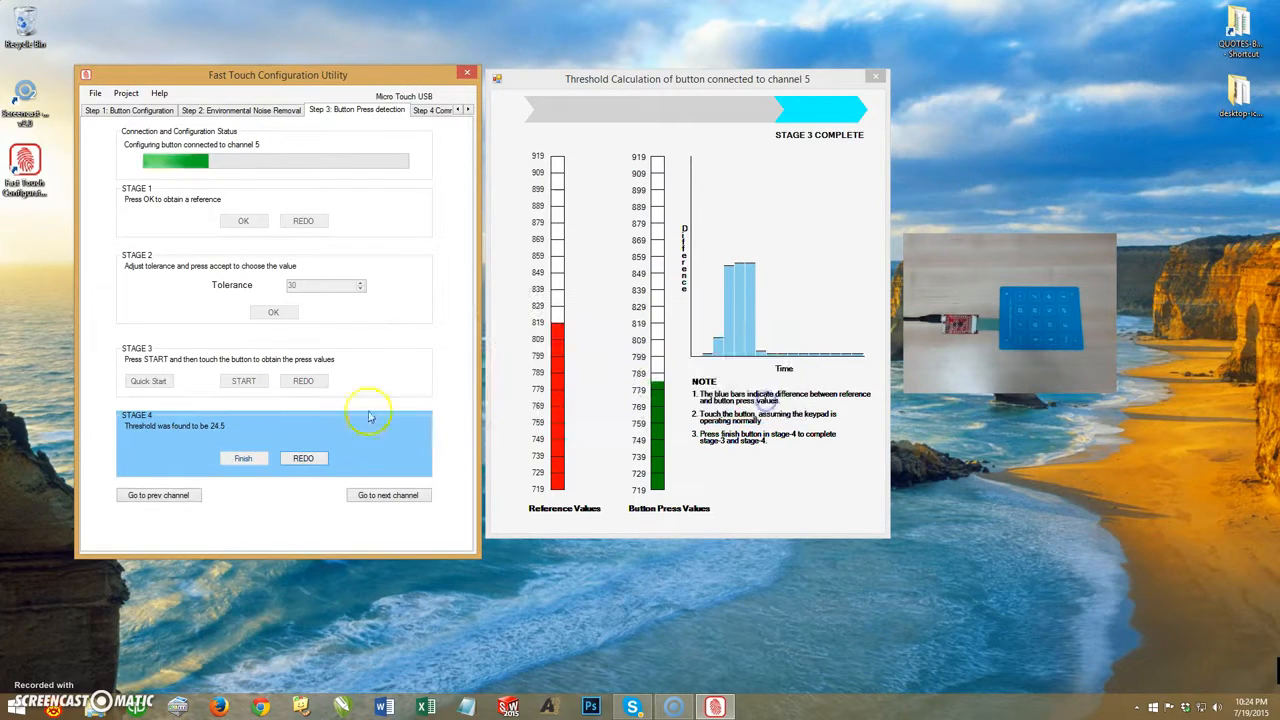
click(374, 497)
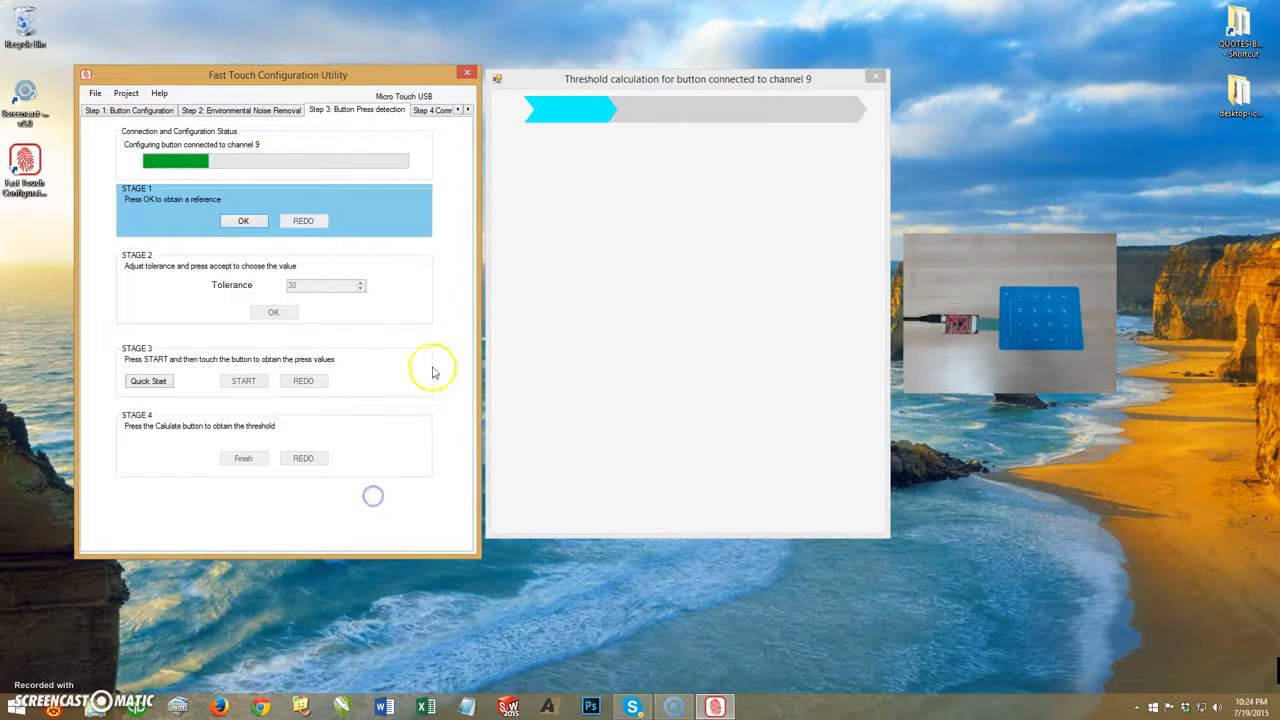
Obtain the press threshold for the channel 9 button with Quick Start and advance to the next channel
click(148, 381)
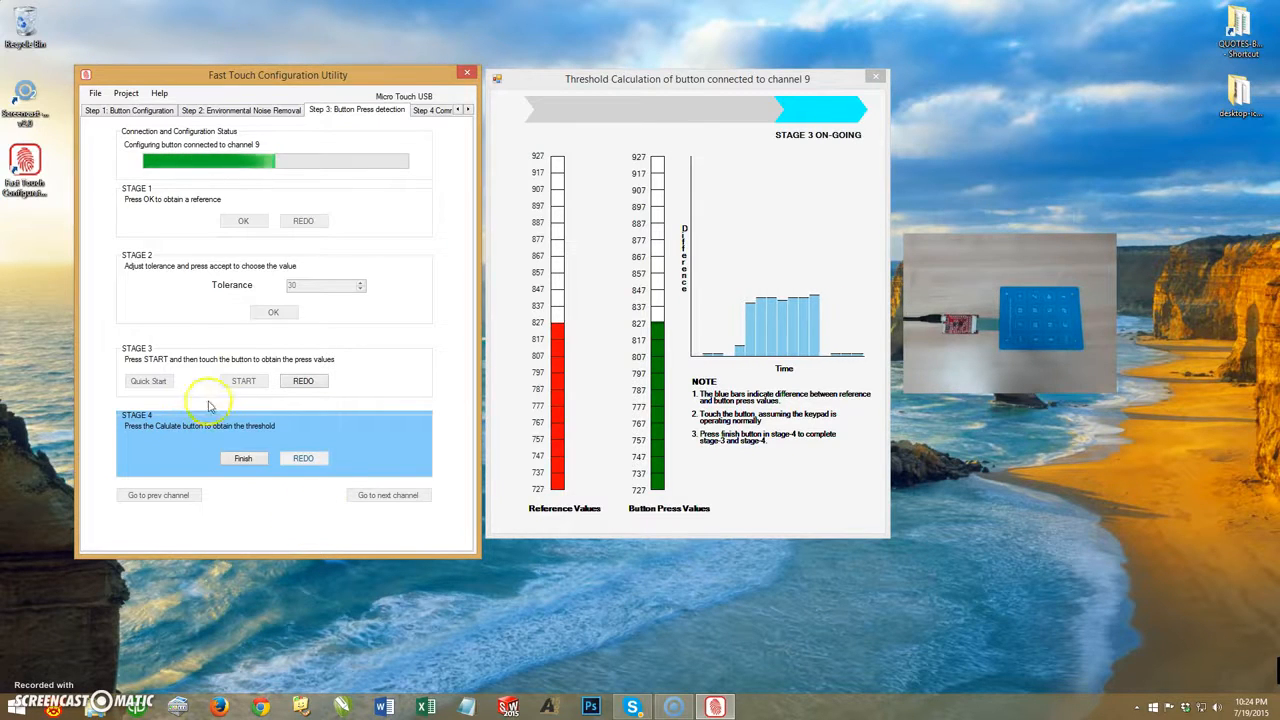
click(250, 461)
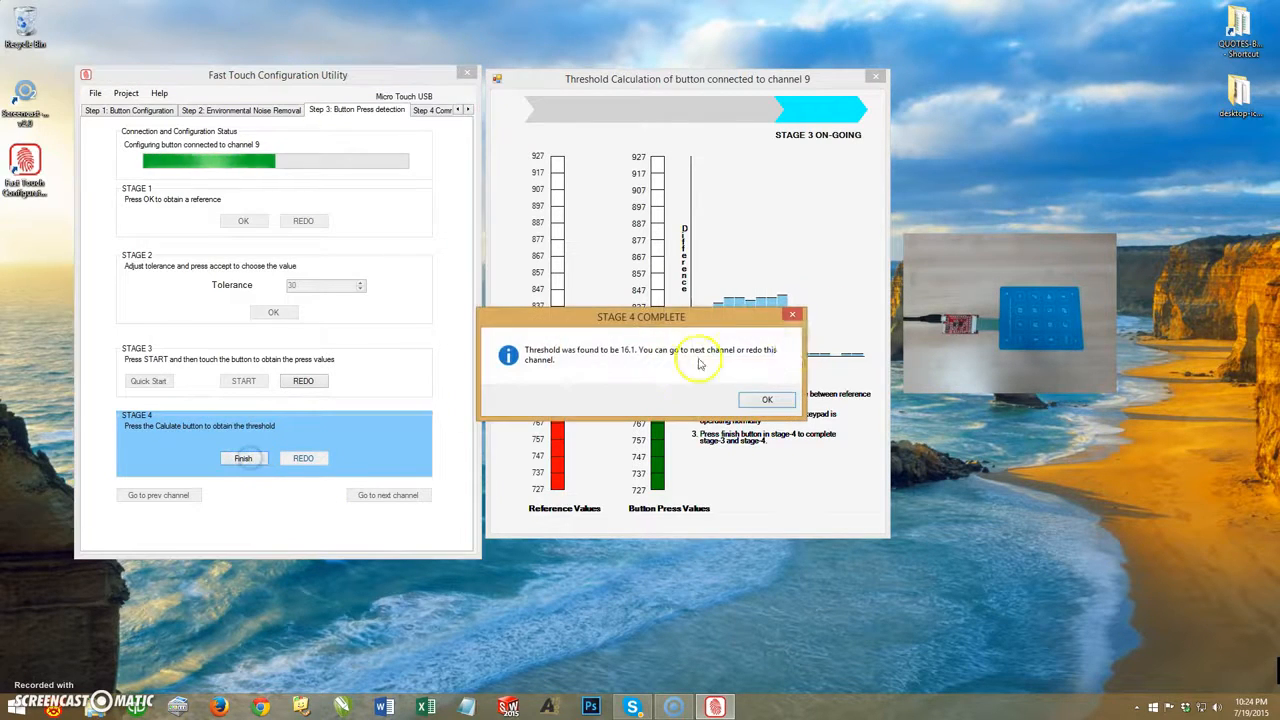
click(757, 401)
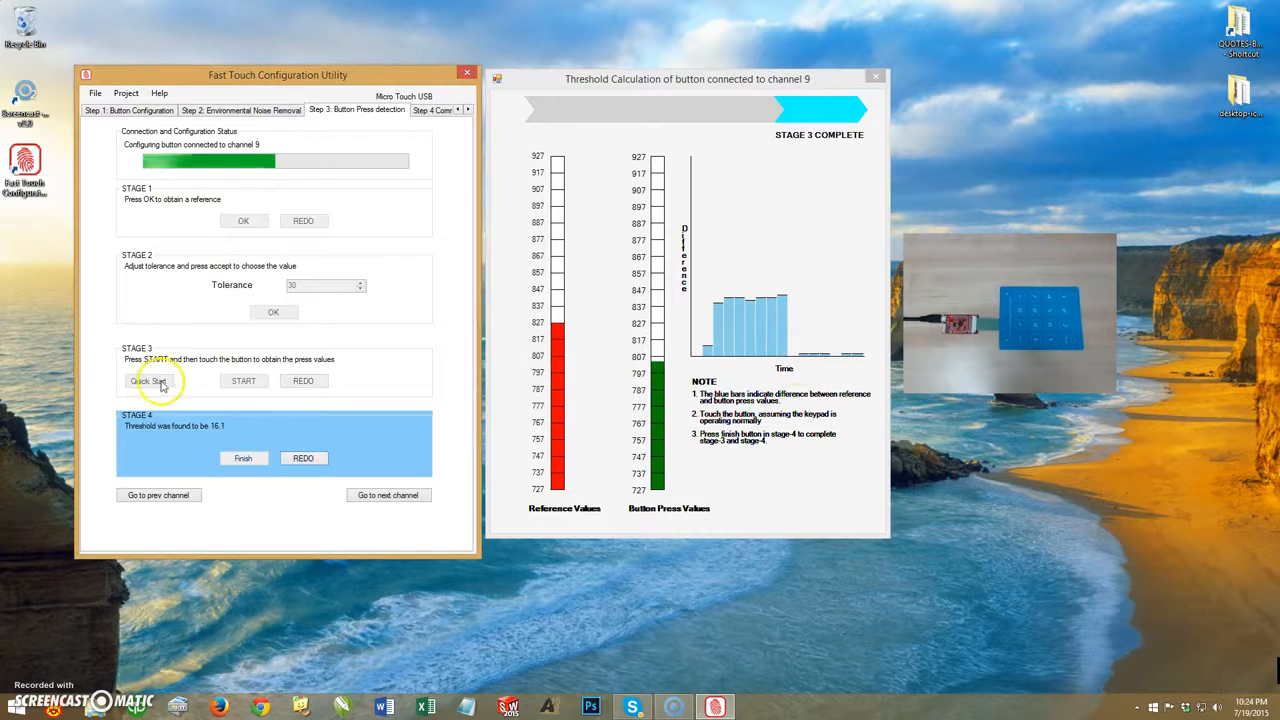
click(370, 496)
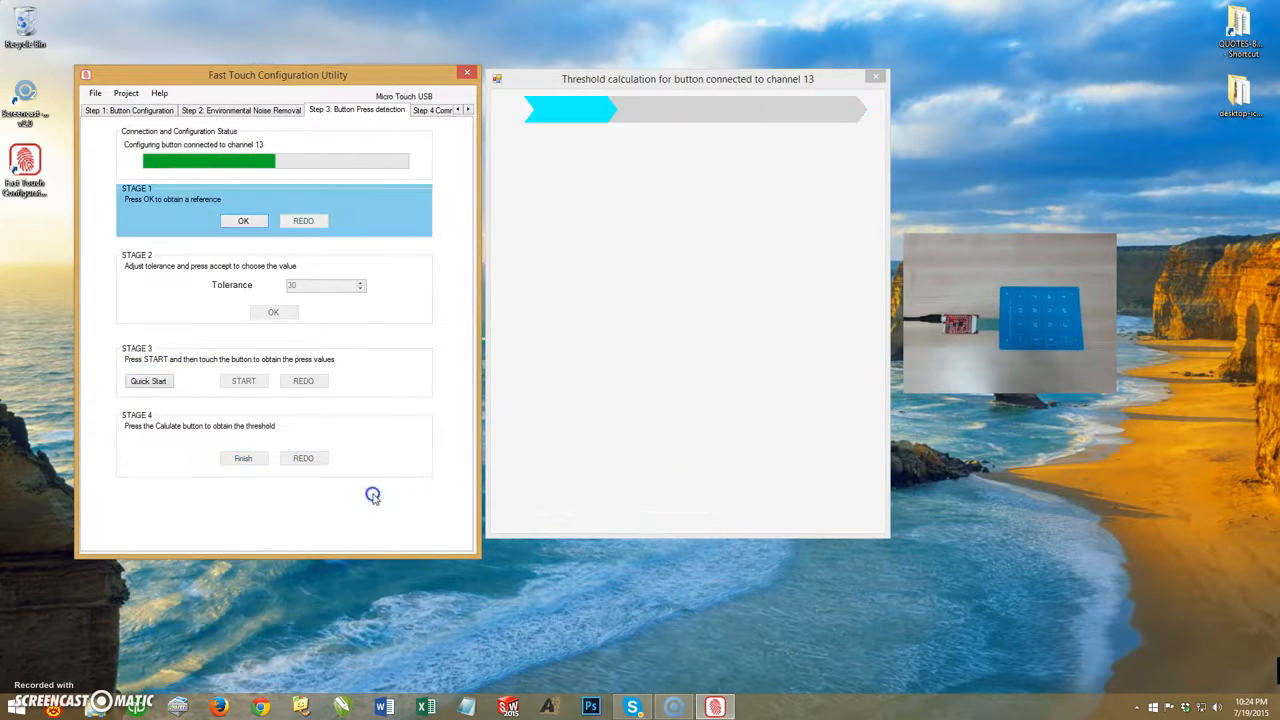
Obtain the press threshold for the channel 13 button with Quick Start and complete the channel sequence
click(145, 383)
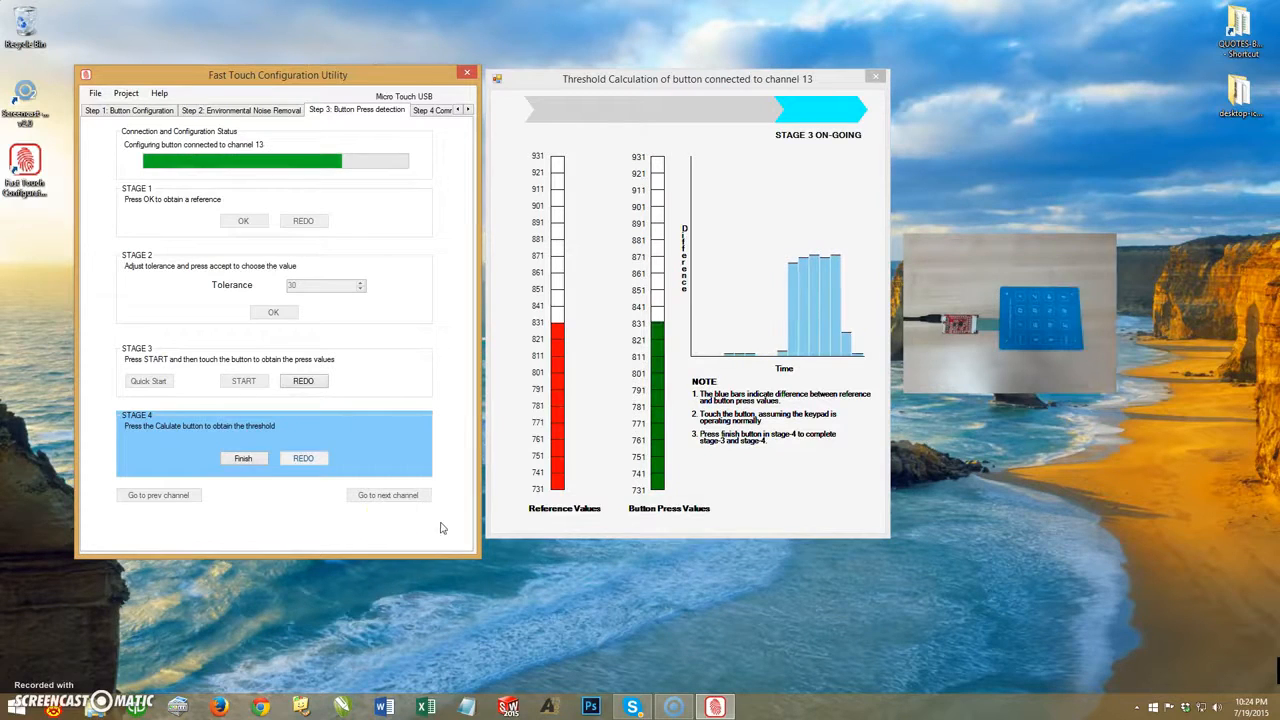
click(237, 459)
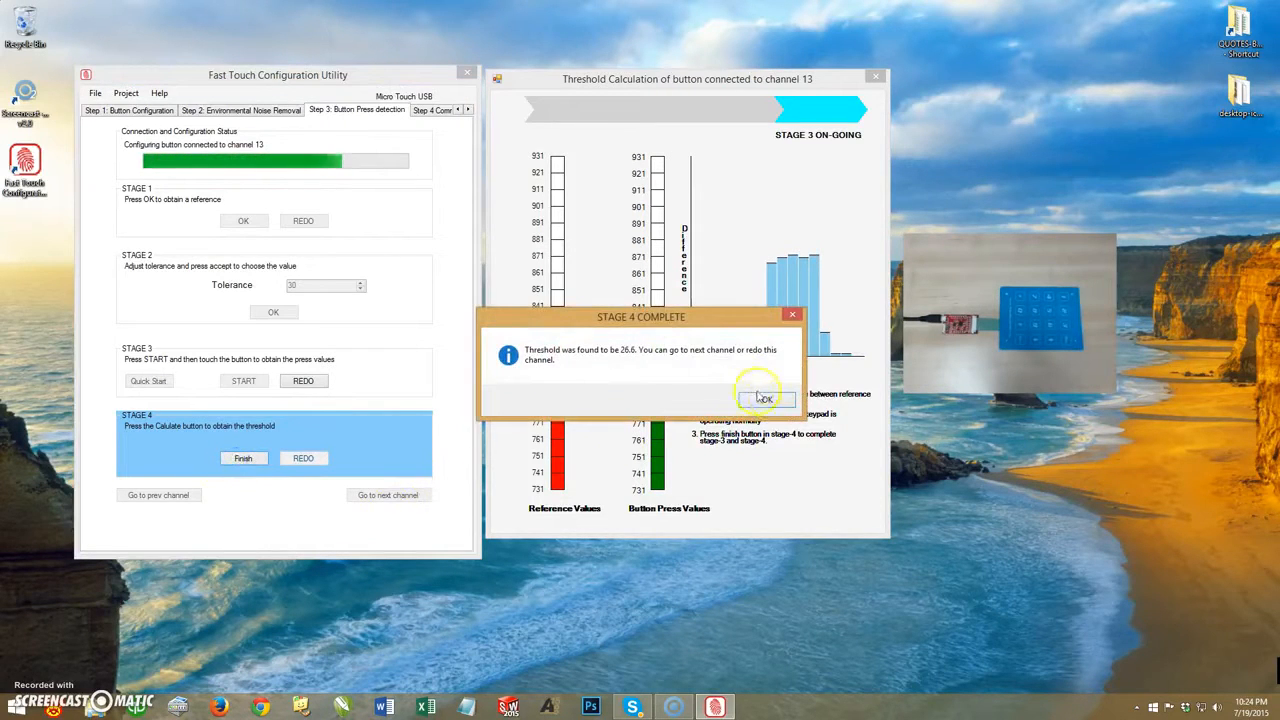
click(764, 398)
click(372, 497)
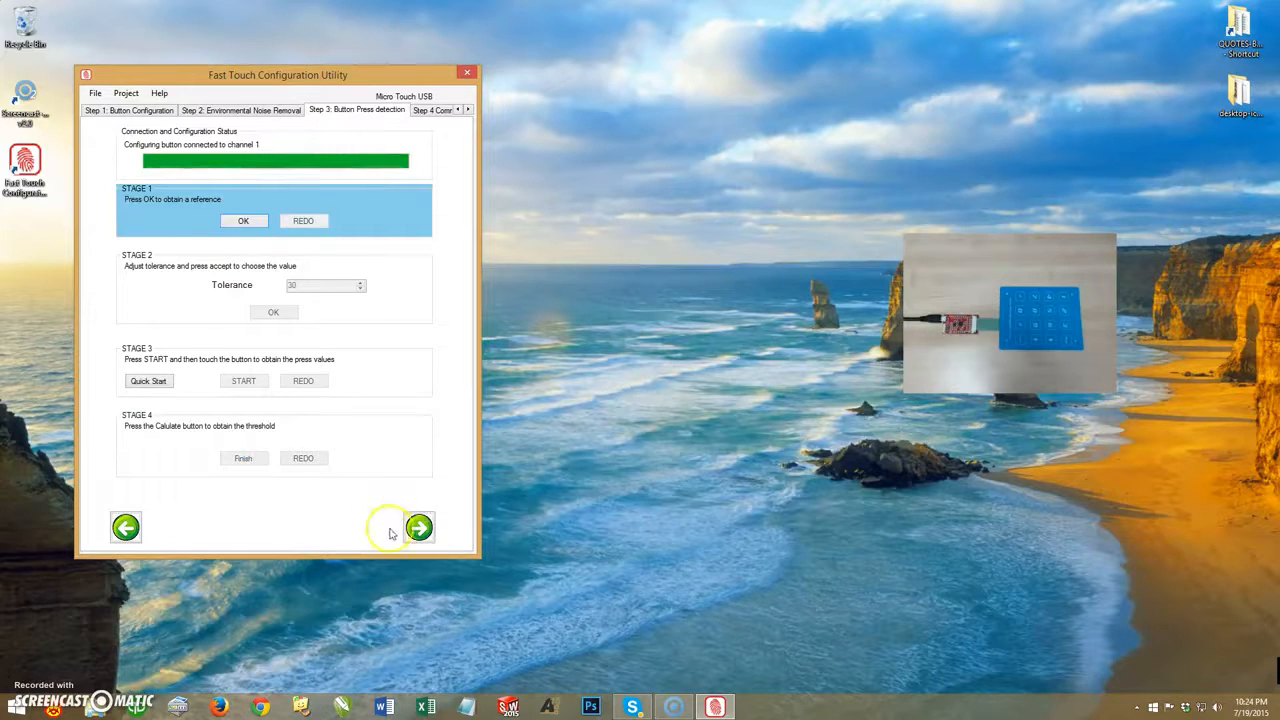
Proceed to the communication setting, select USB for sending key codes and bring its key configuration window into clear view
click(419, 529)
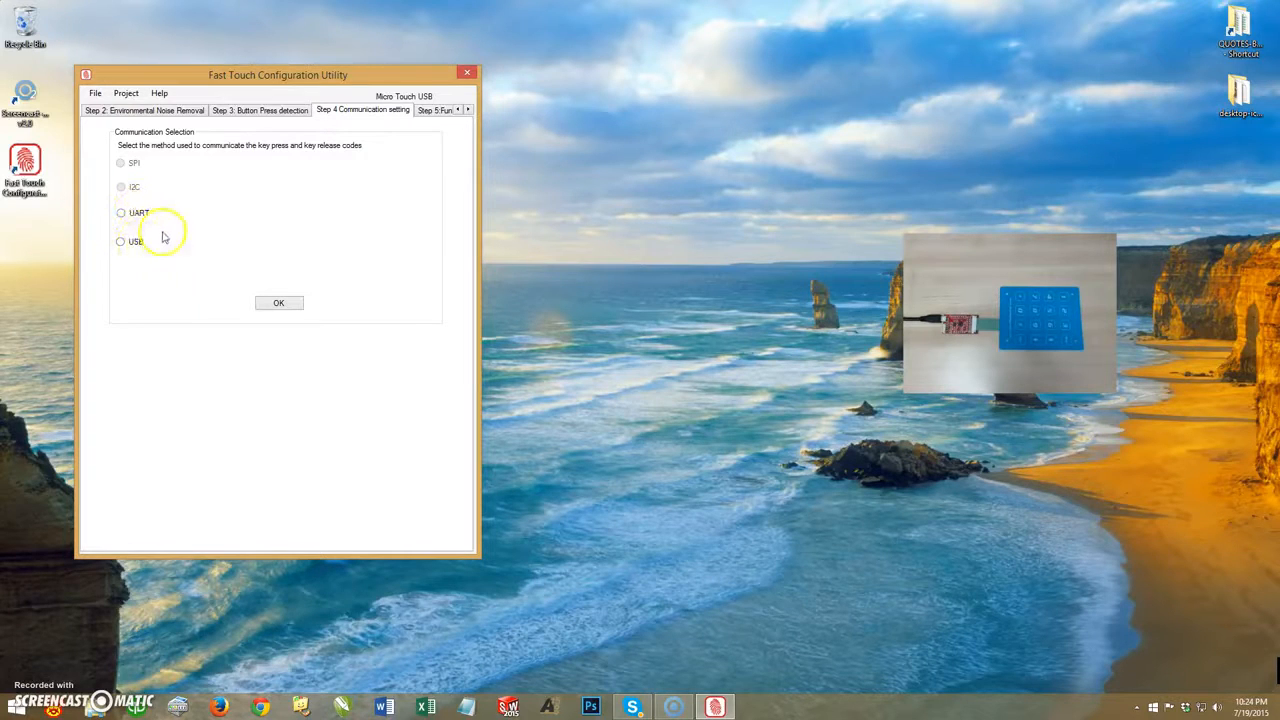
click(121, 243)
click(279, 303)
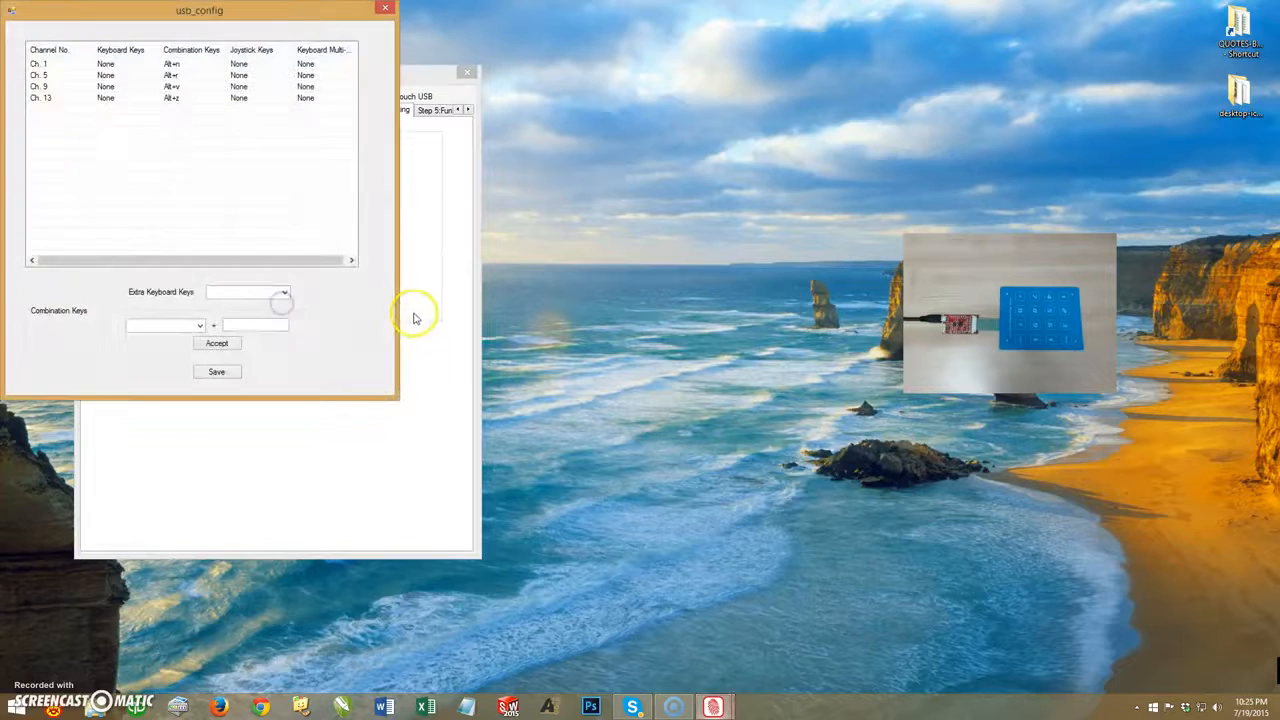
drag(280, 11, 770, 135)
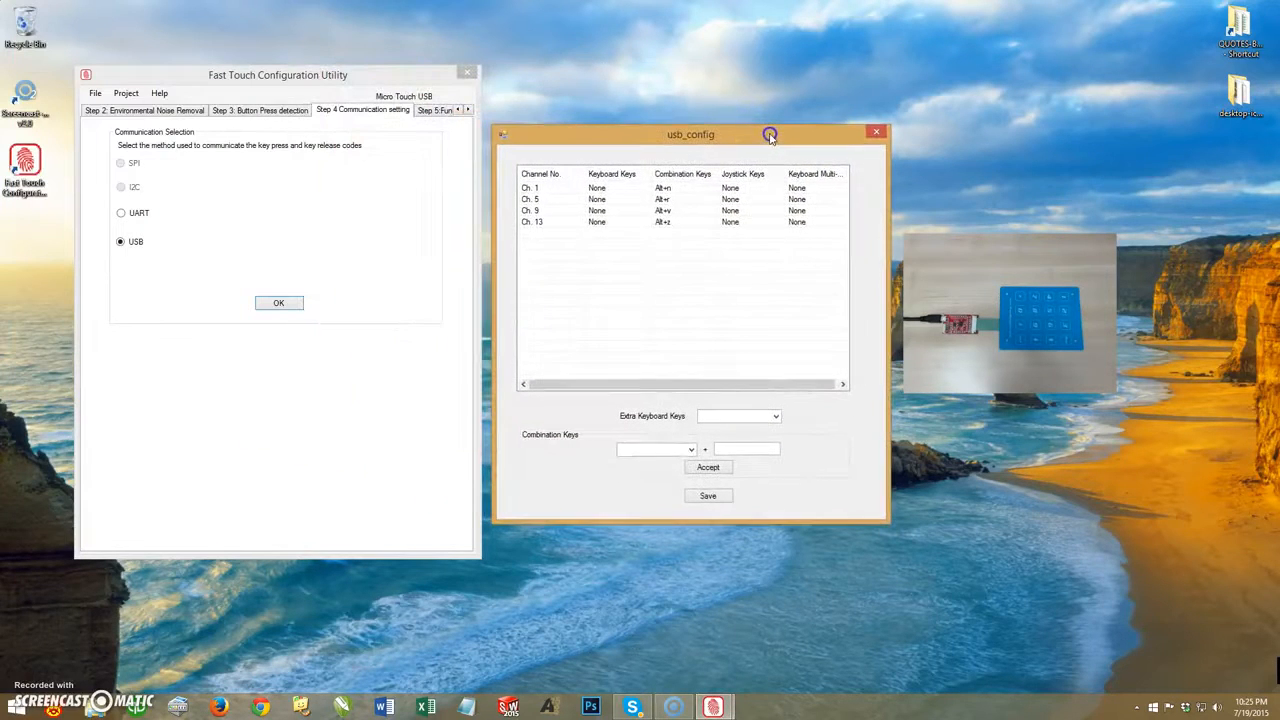
Assign Backspace as the keyboard key for channel 1 from the extra keyboard keys
click(612, 190)
click(605, 190)
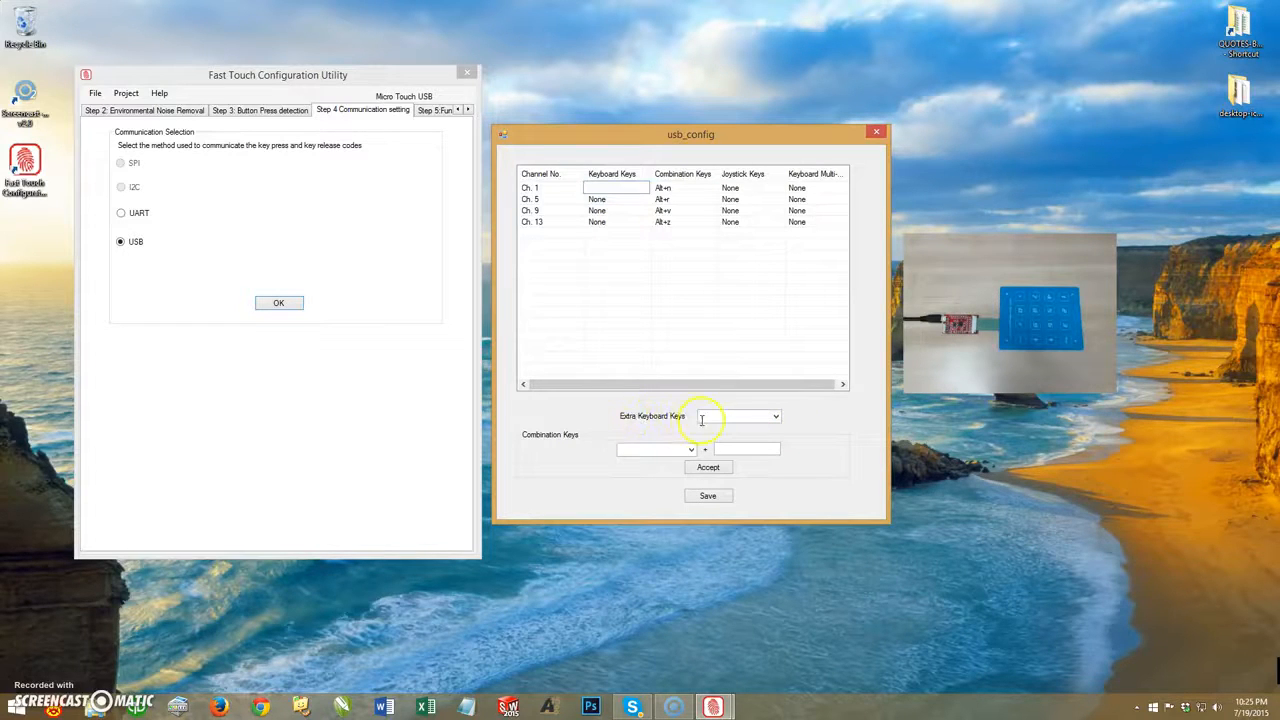
click(776, 418)
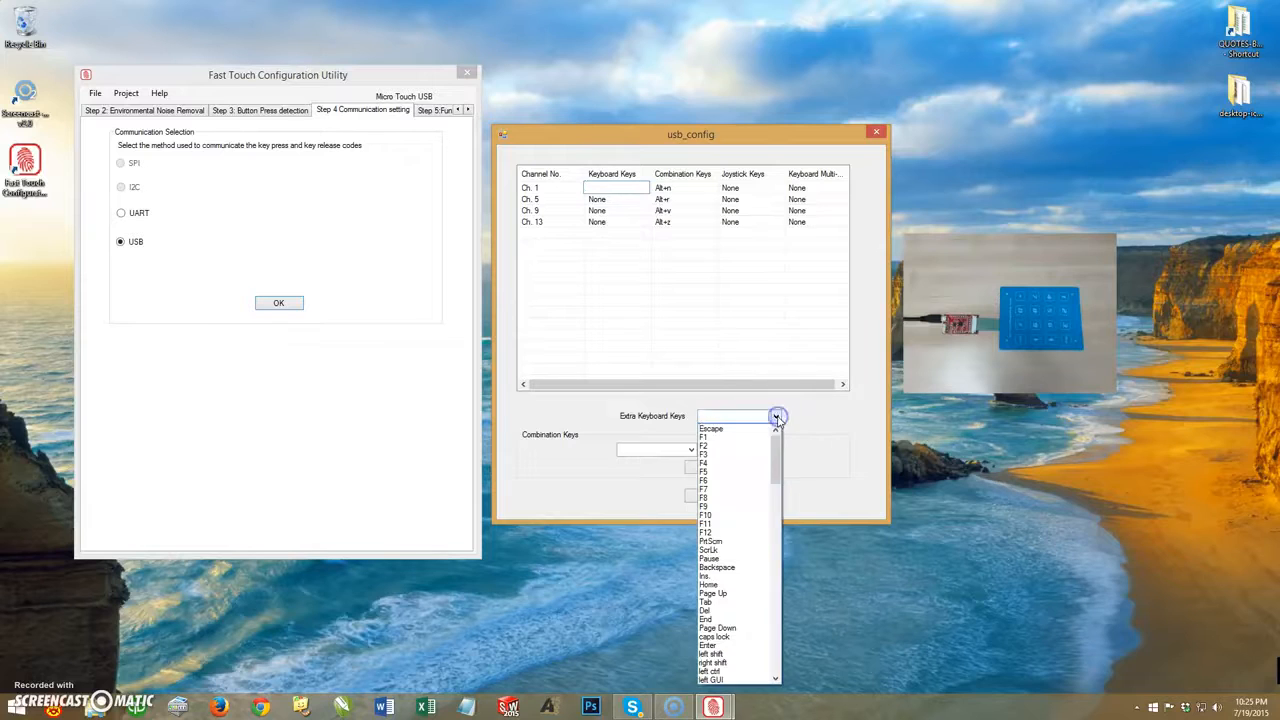
scroll(742, 466, down, 3)
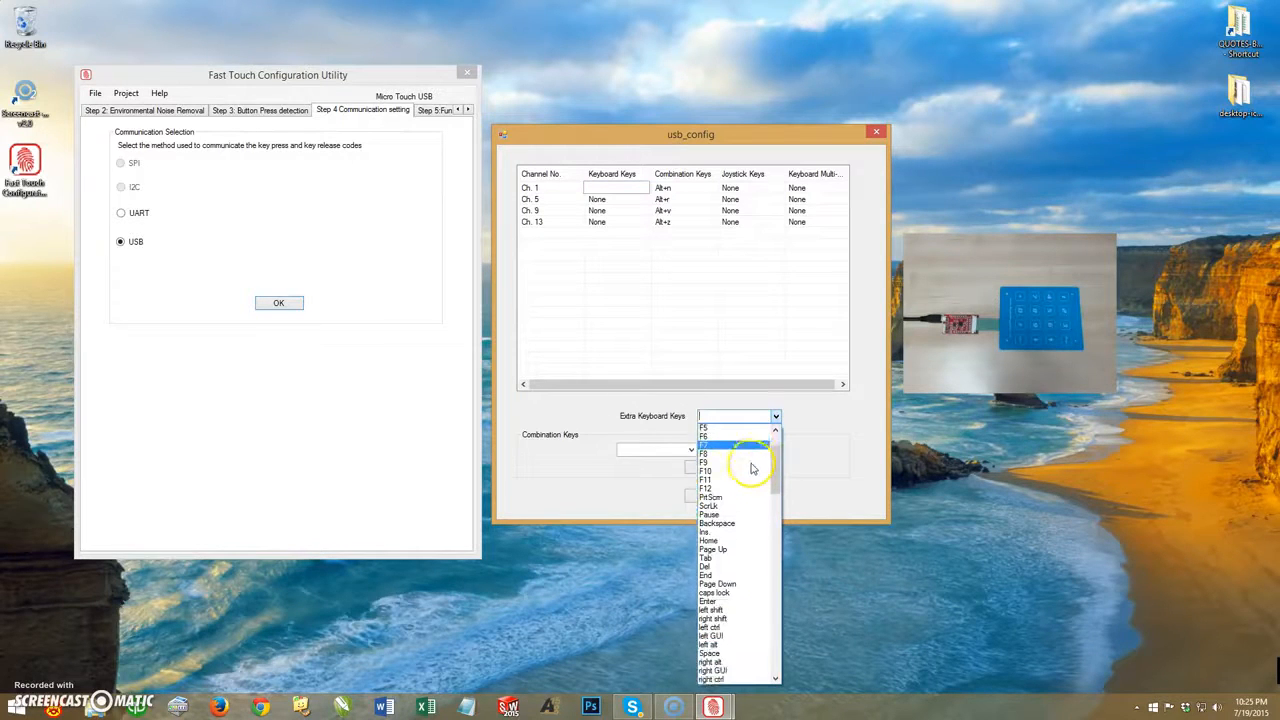
scroll(750, 468, down, 2)
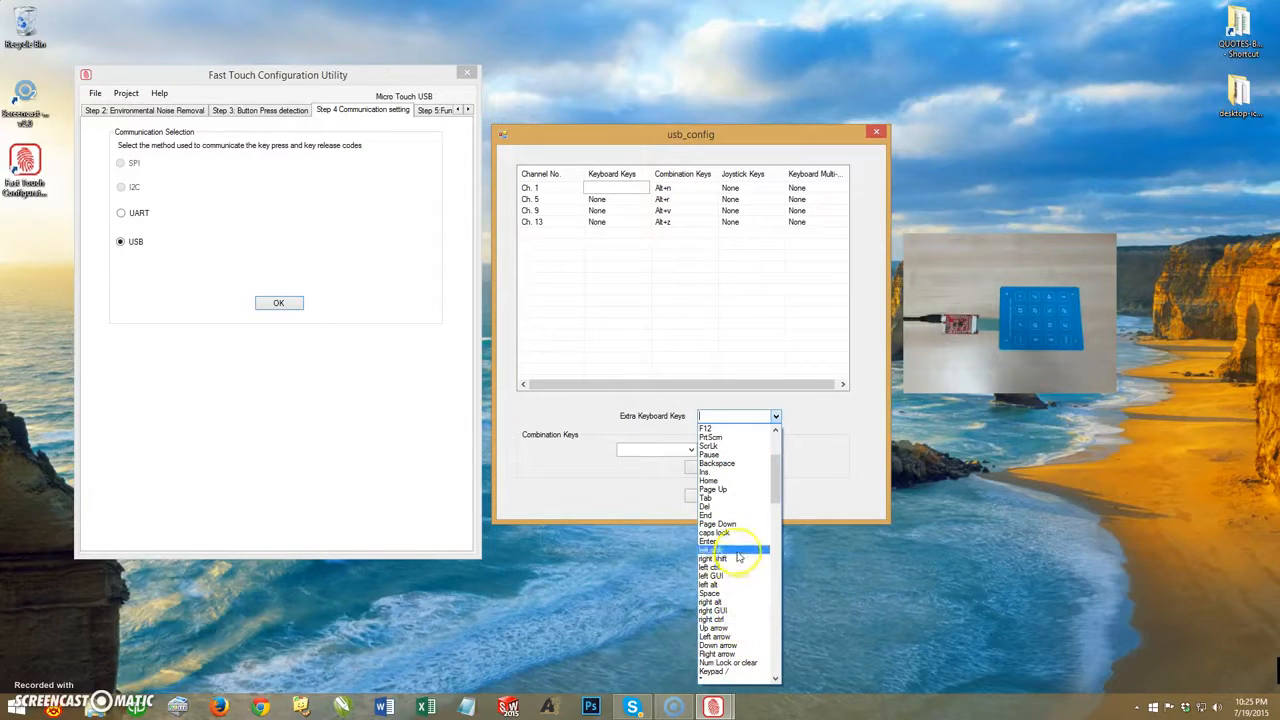
click(727, 465)
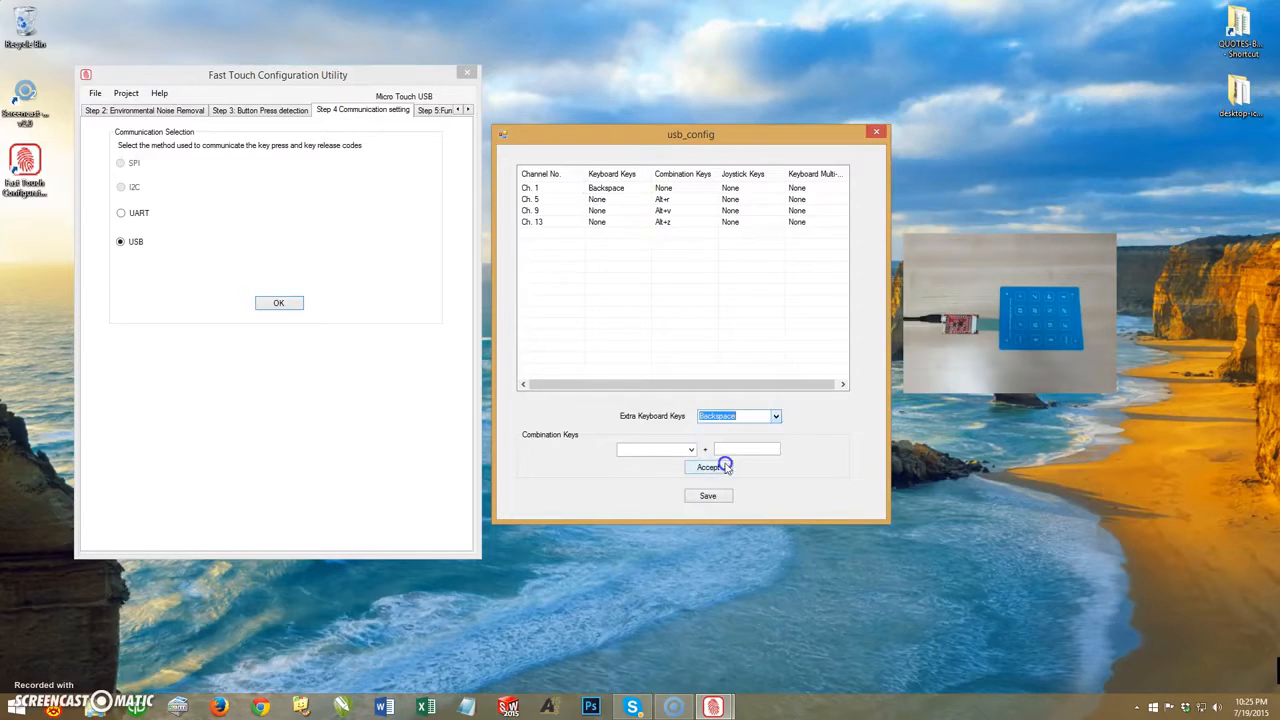
Assign keyboard keys 3, 2 and 1 to channels 5, 9 and 13, and save the USB key configuration
click(616, 200)
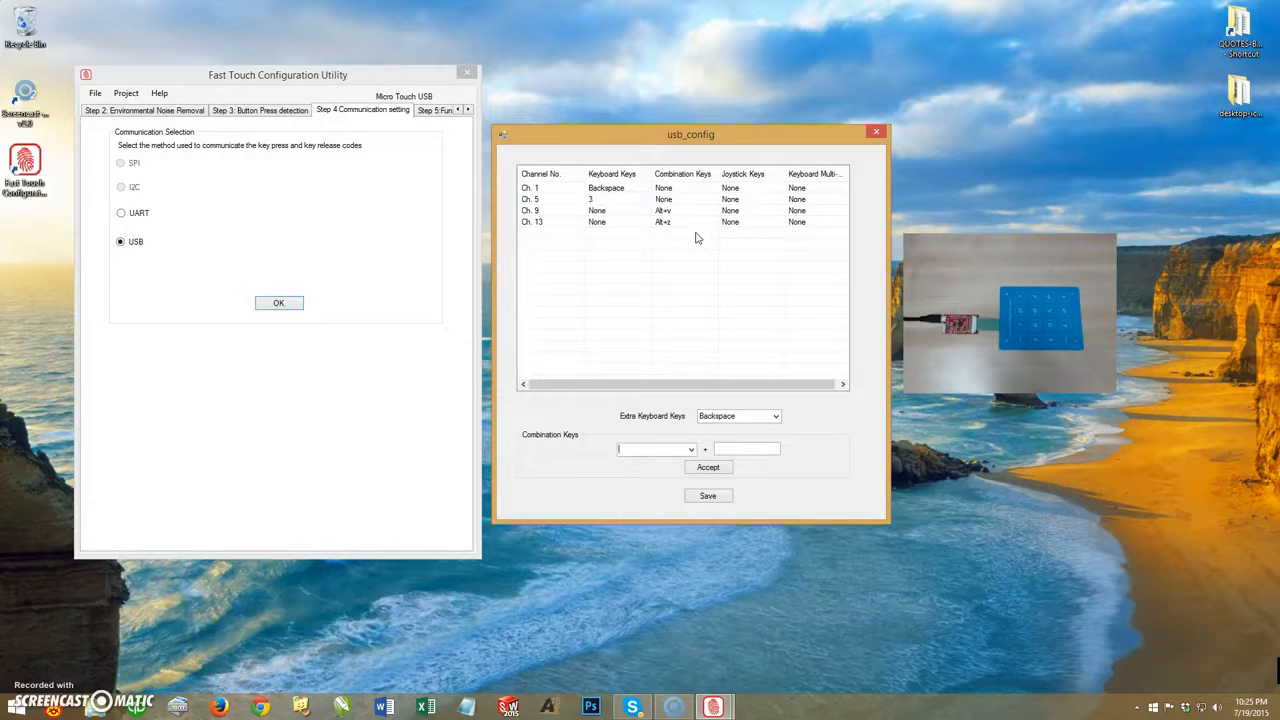
click(613, 210)
click(609, 222)
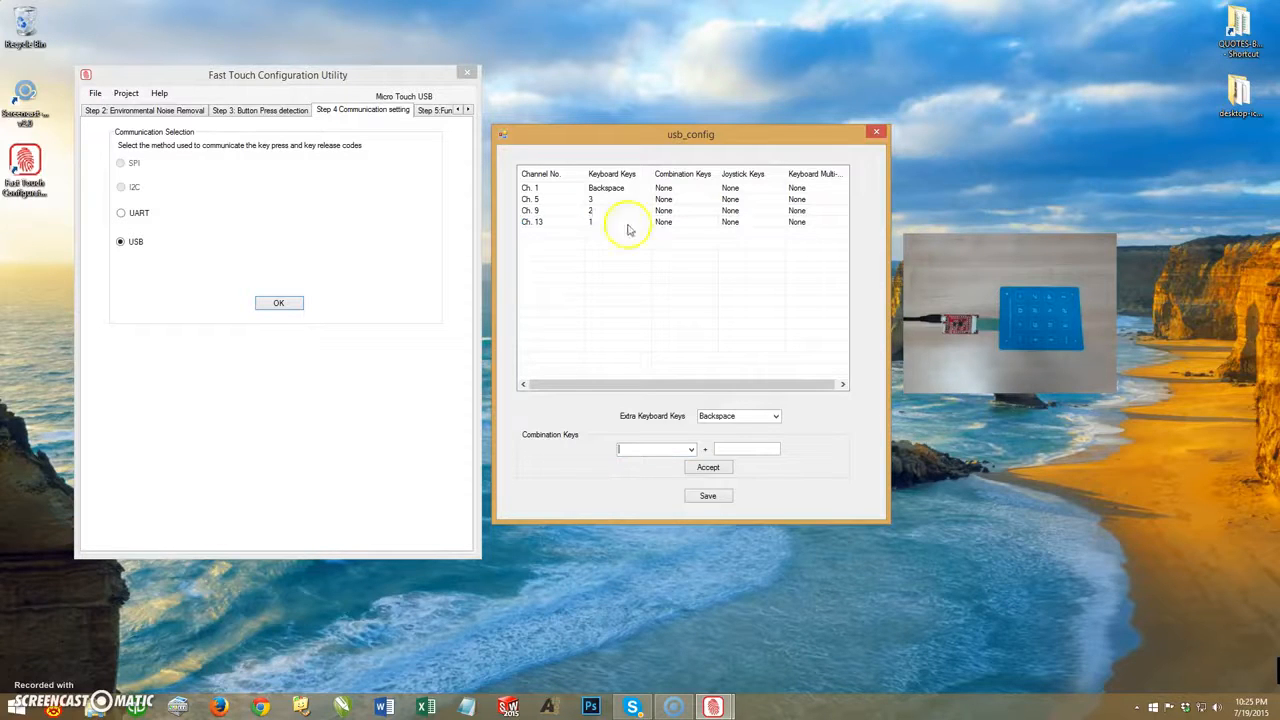
click(708, 497)
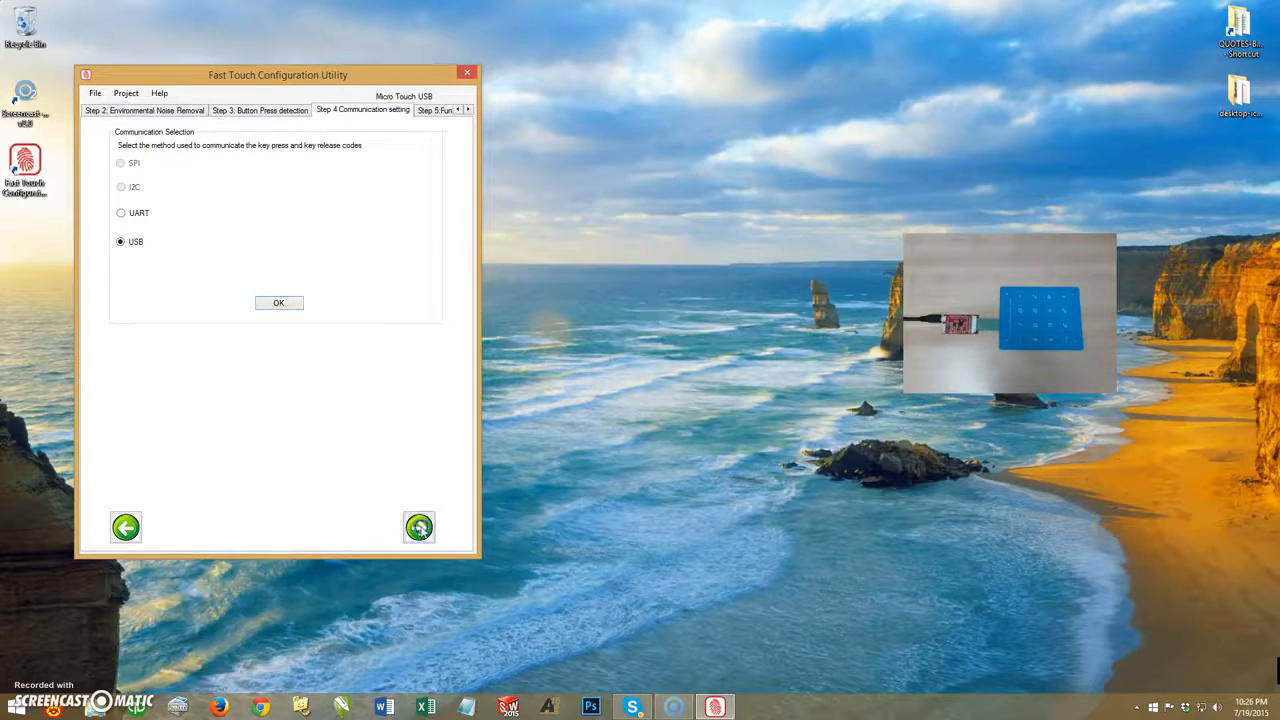
Proceed to function mapping and answer No to both the debug LEDs and the separate GO / DEBUG_LED pin configuration
click(419, 527)
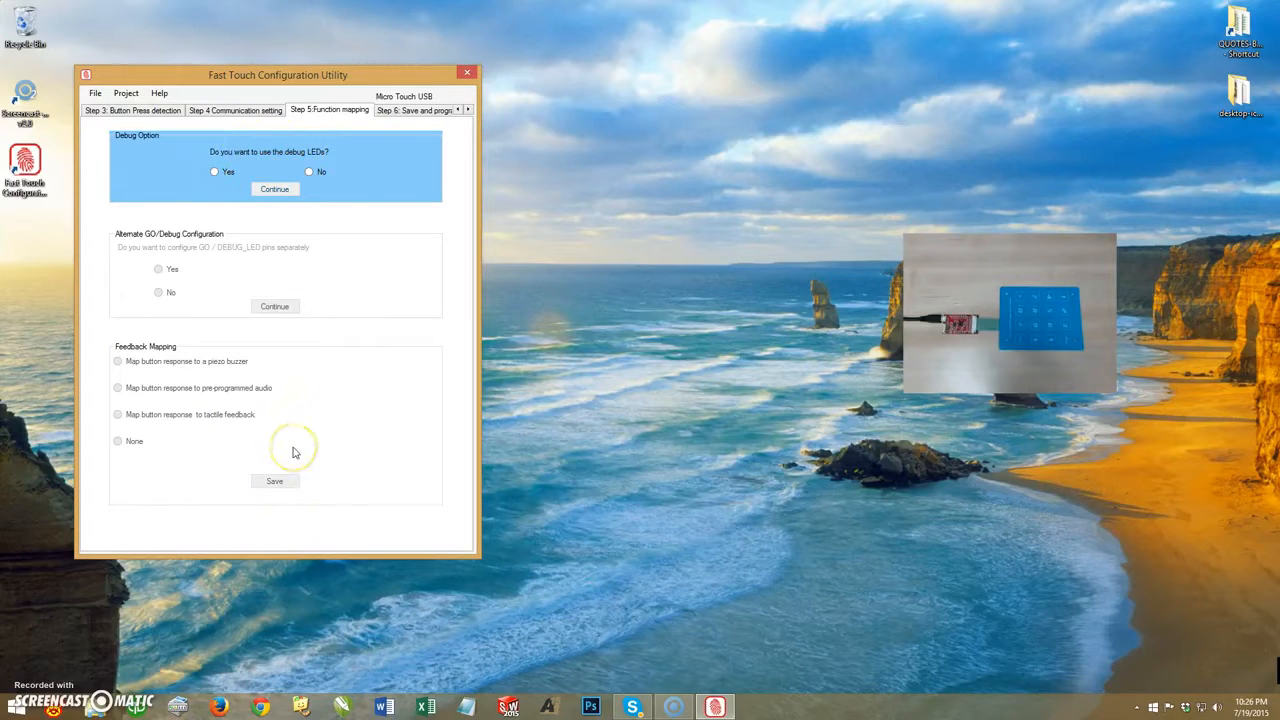
click(309, 172)
click(275, 189)
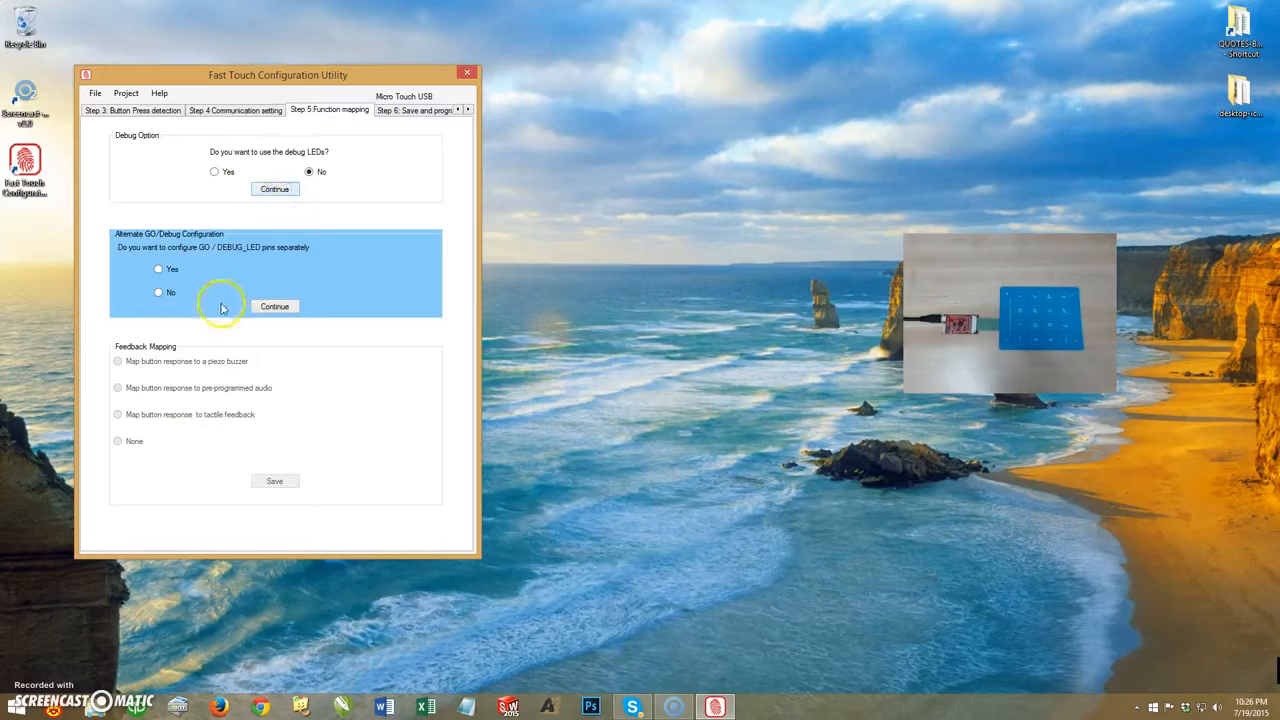
click(158, 293)
click(268, 308)
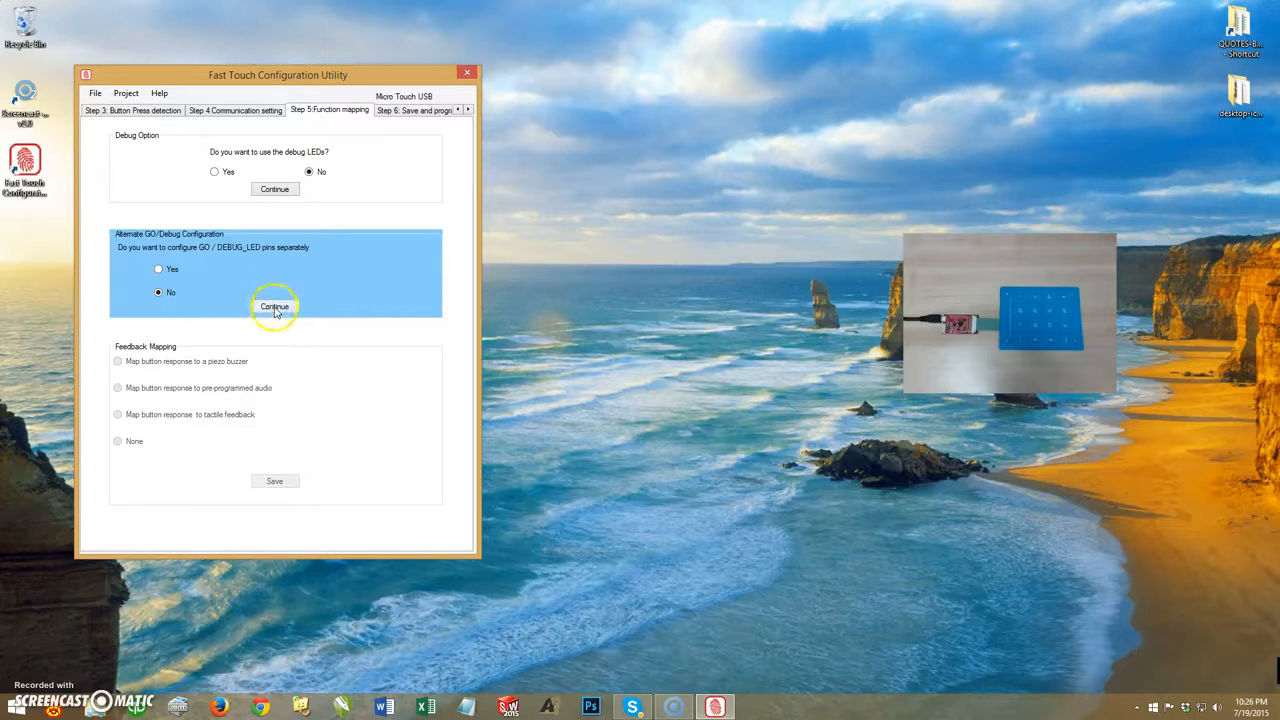
click(274, 308)
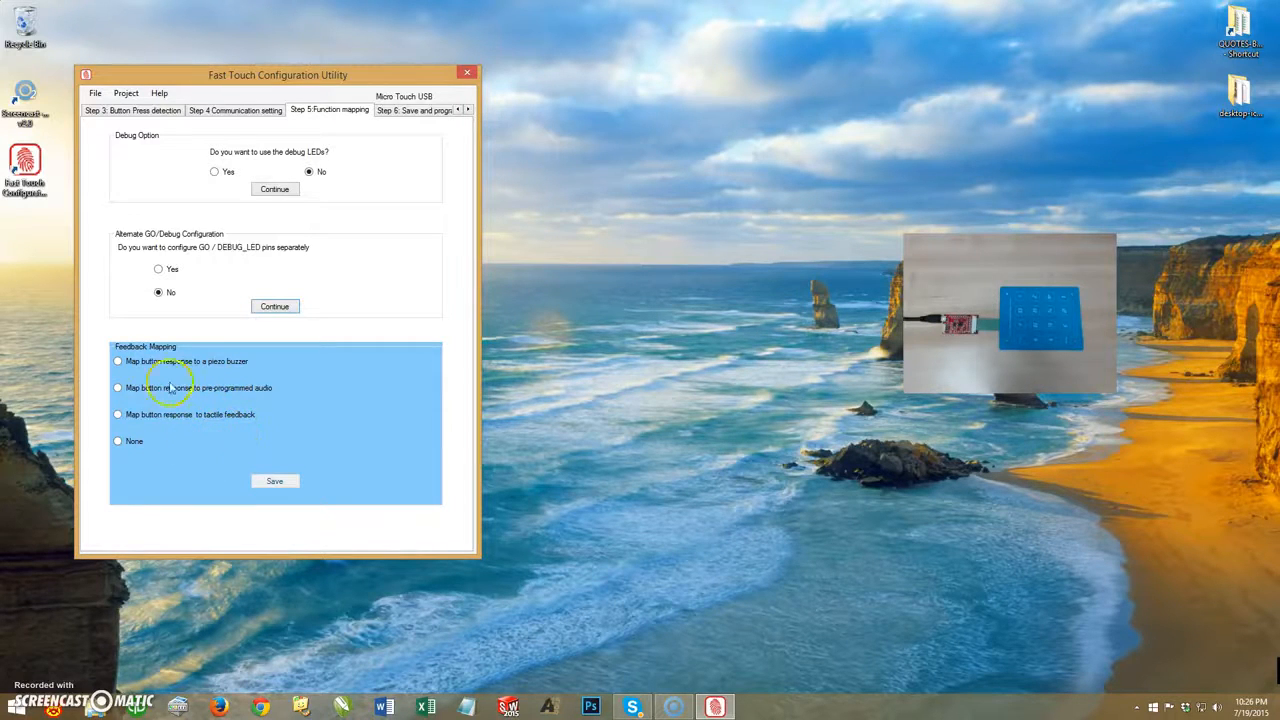
Set the feedback mapping to None, save it and advance to the save and program stage
click(118, 441)
click(274, 481)
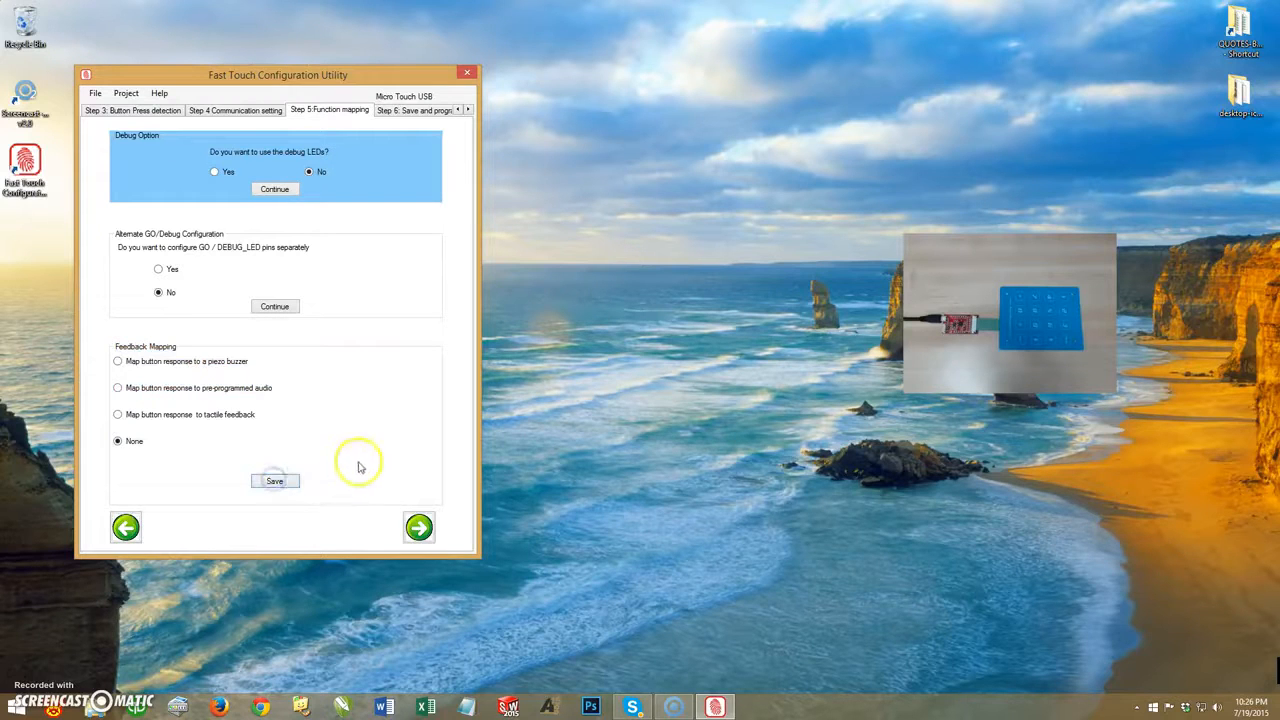
click(419, 527)
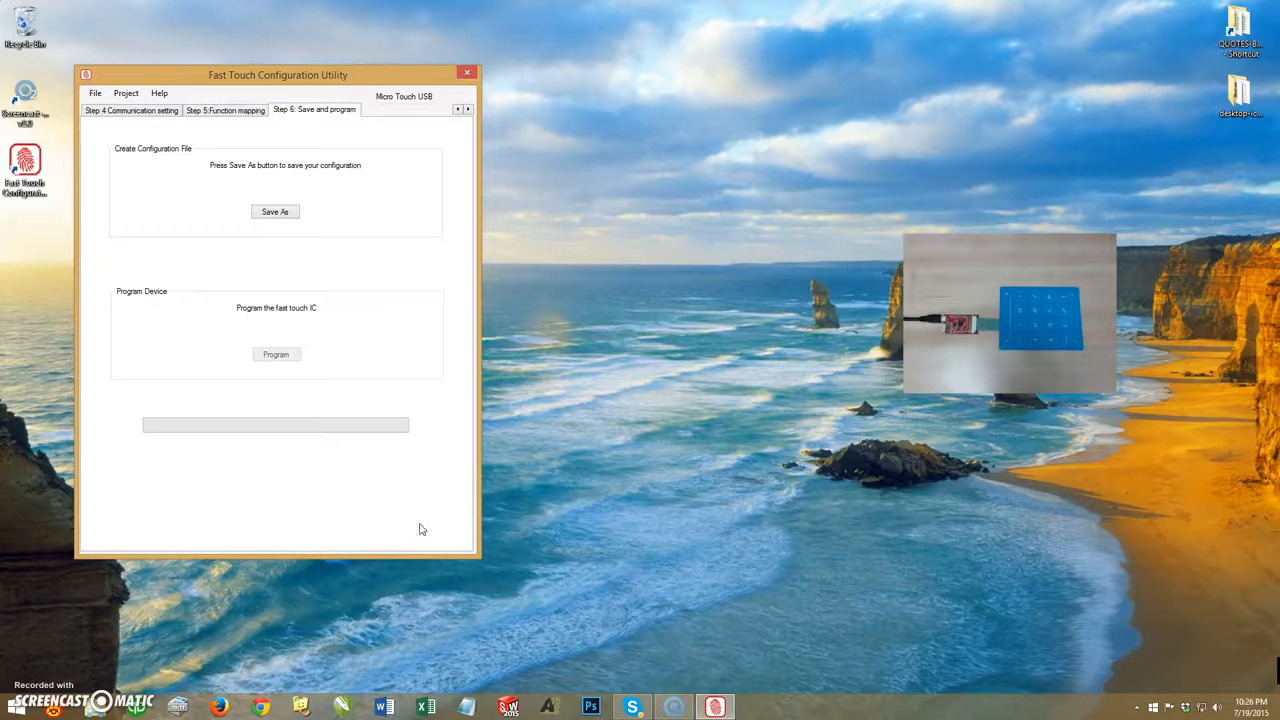
Save the configuration to the Desktop as a new binary file named usb-demo
drag(334, 74, 475, 64)
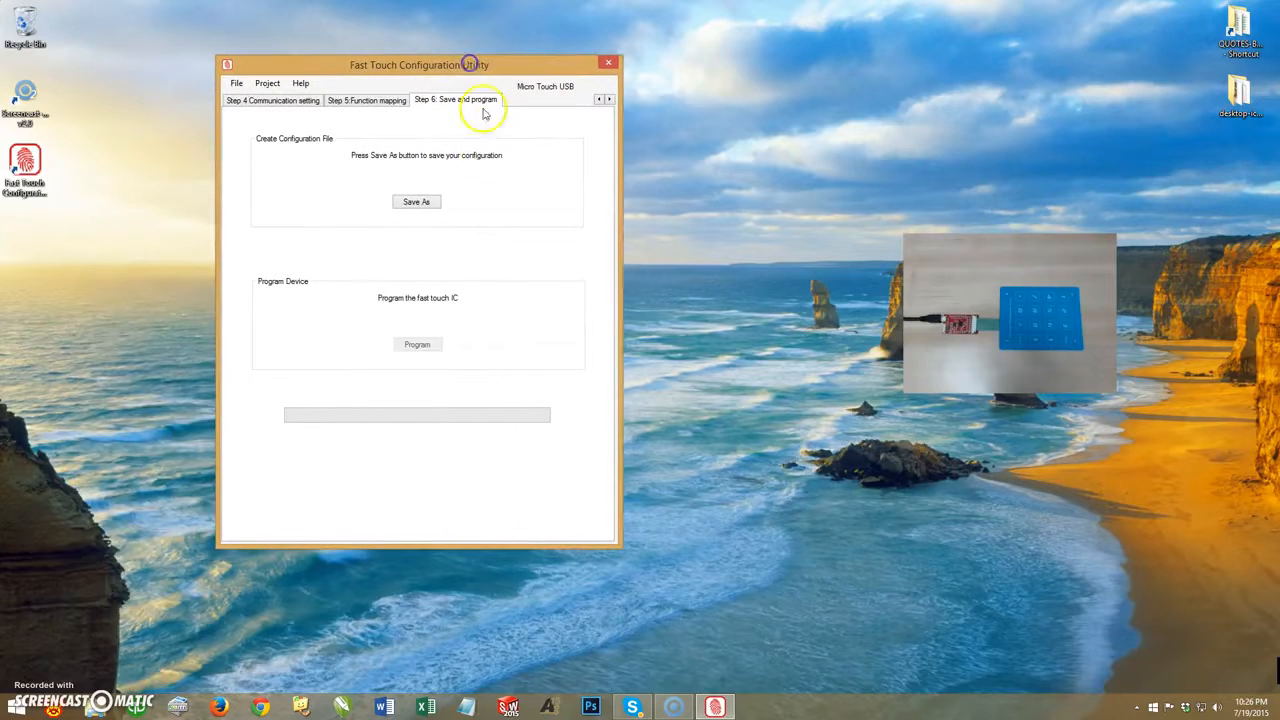
click(423, 204)
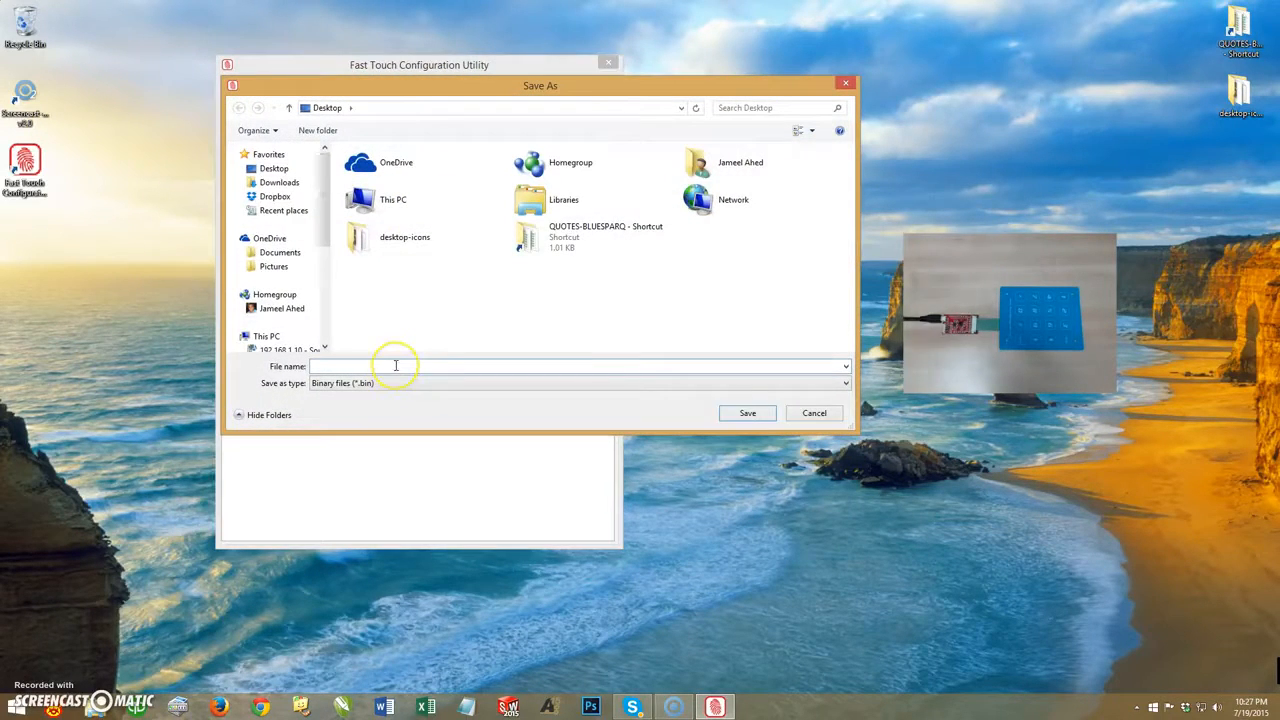
text(usb-demo)
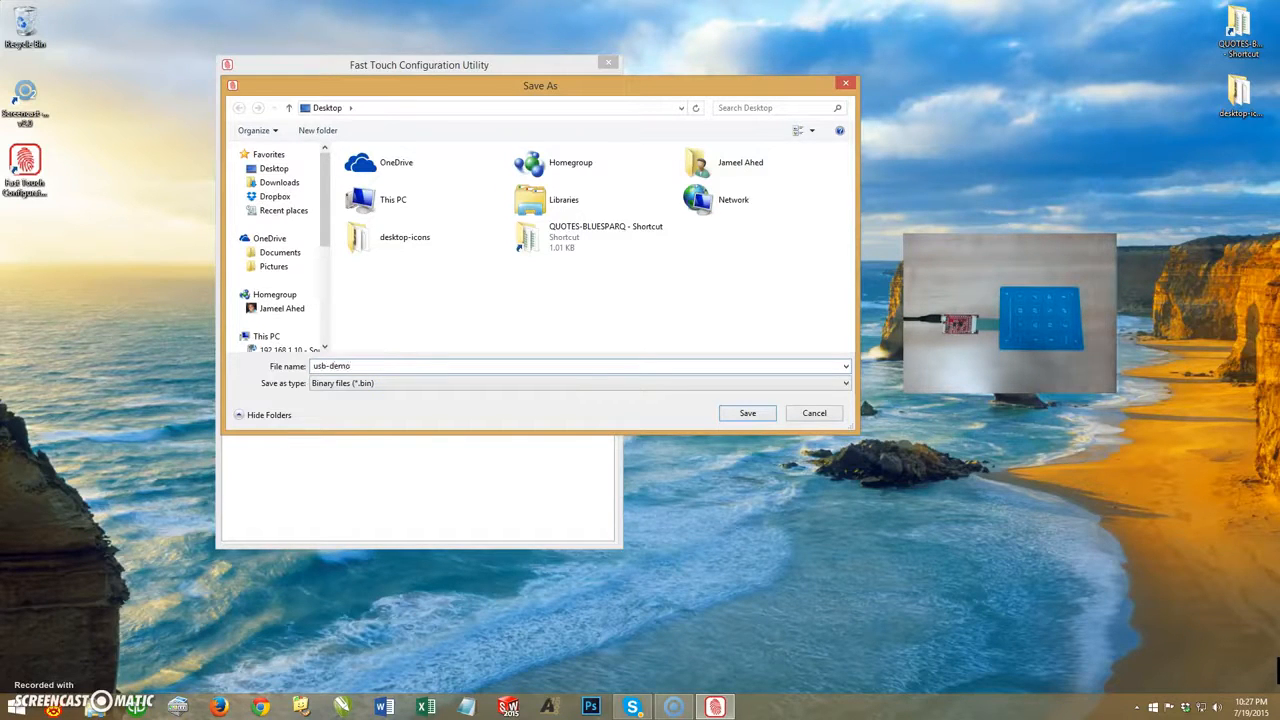
key(Return)
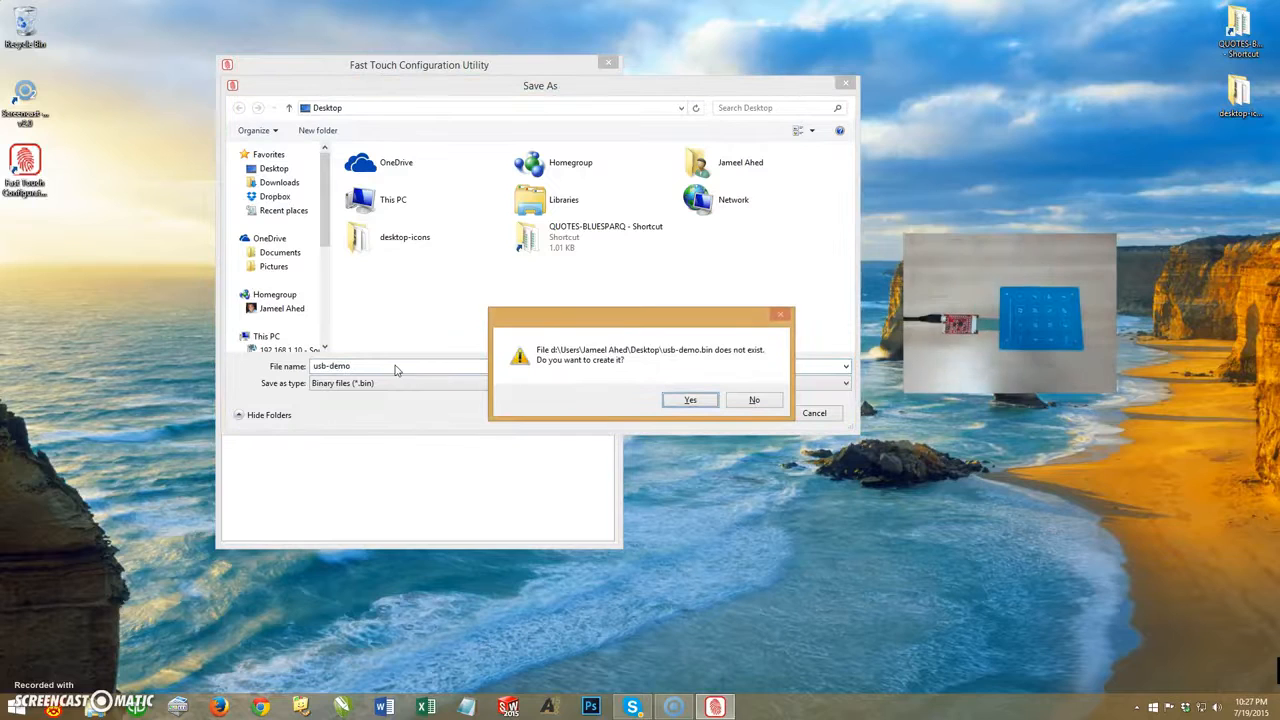
click(690, 400)
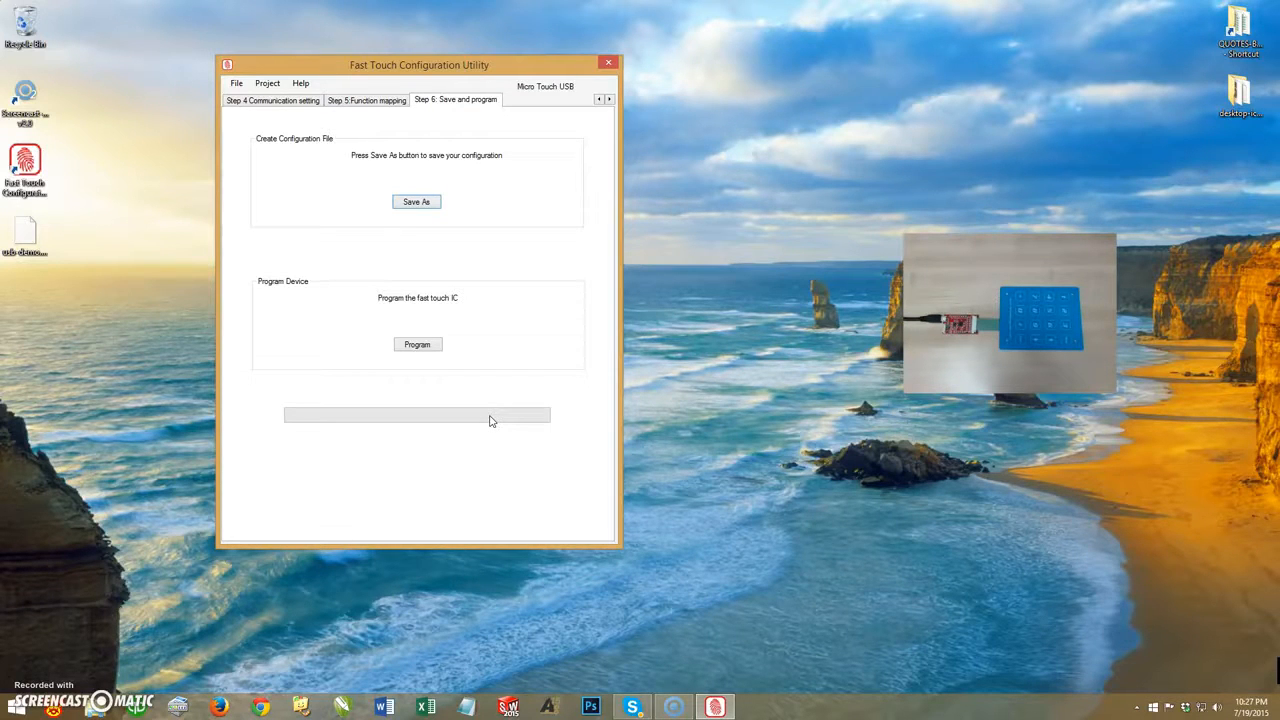
click(237, 83)
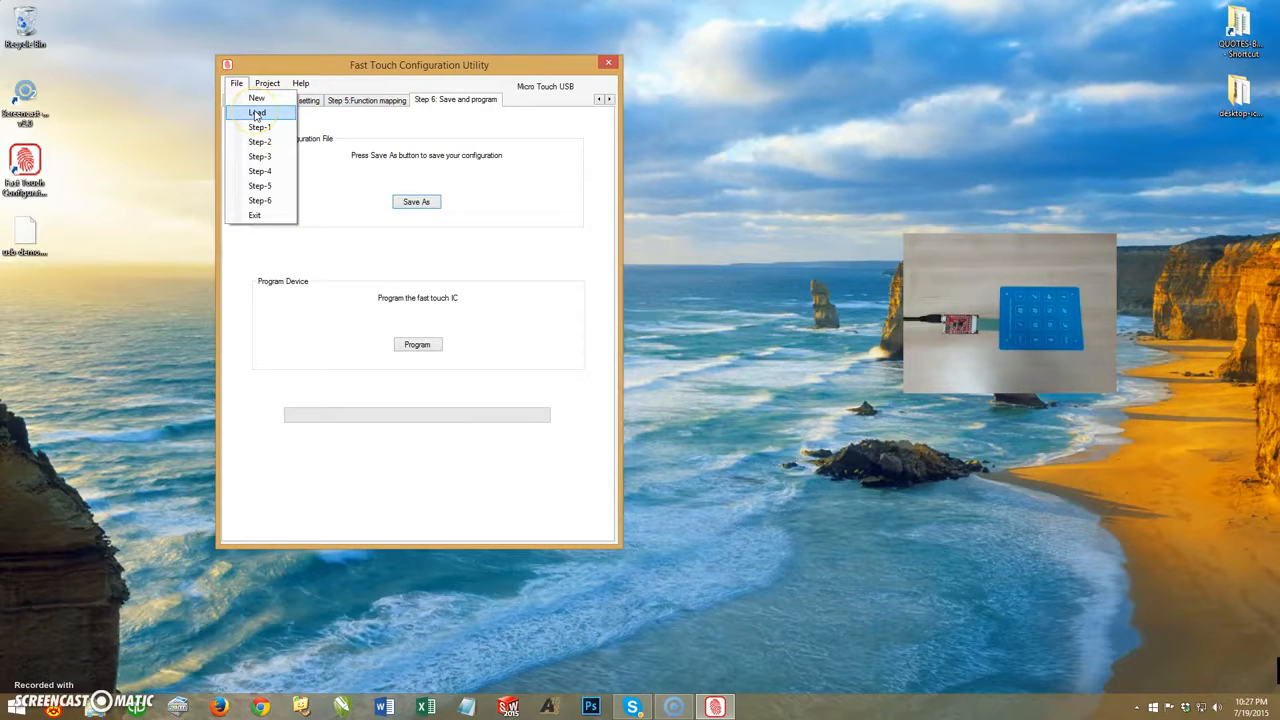
click(280, 62)
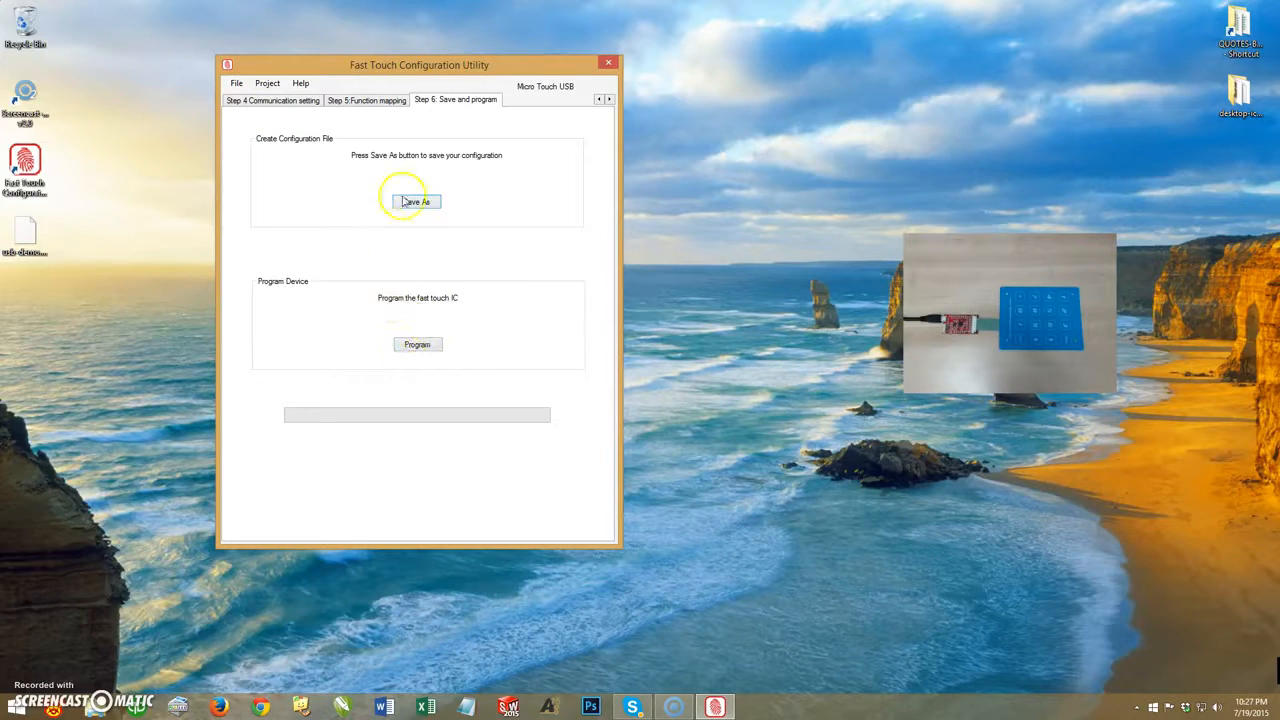
Program the fast touch IC with the configuration and quit the configuration utility
click(420, 347)
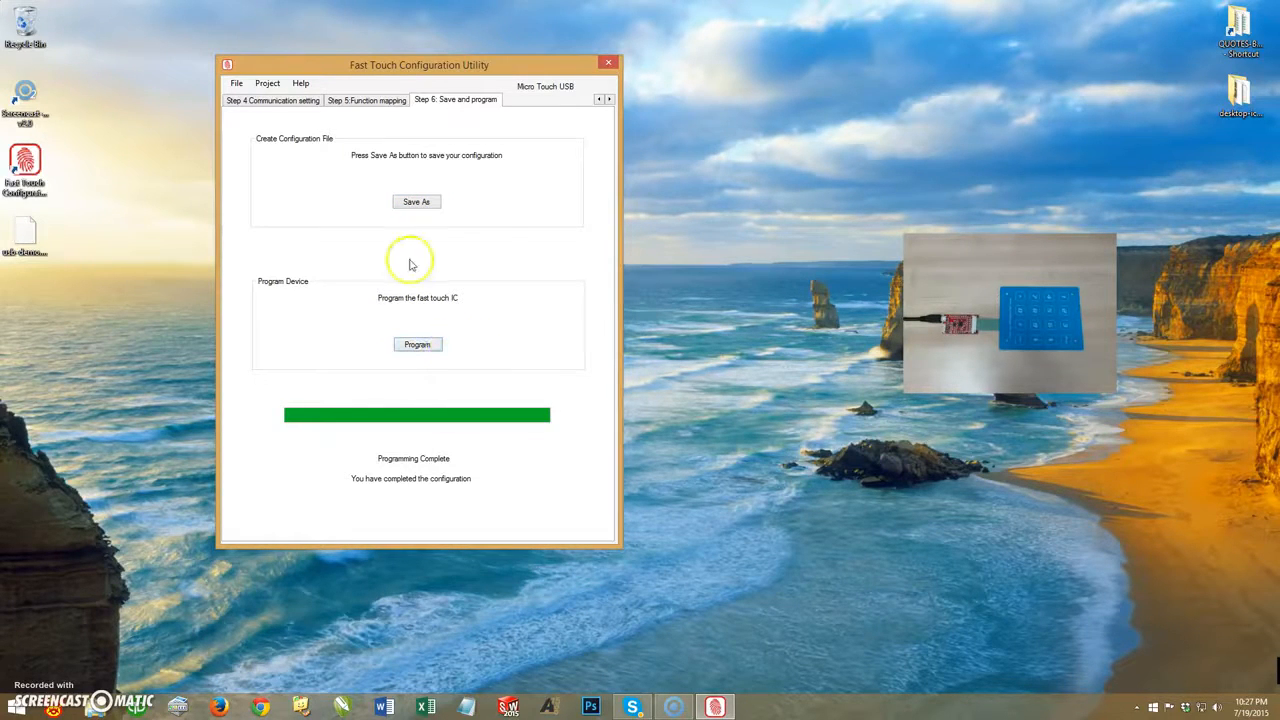
click(610, 65)
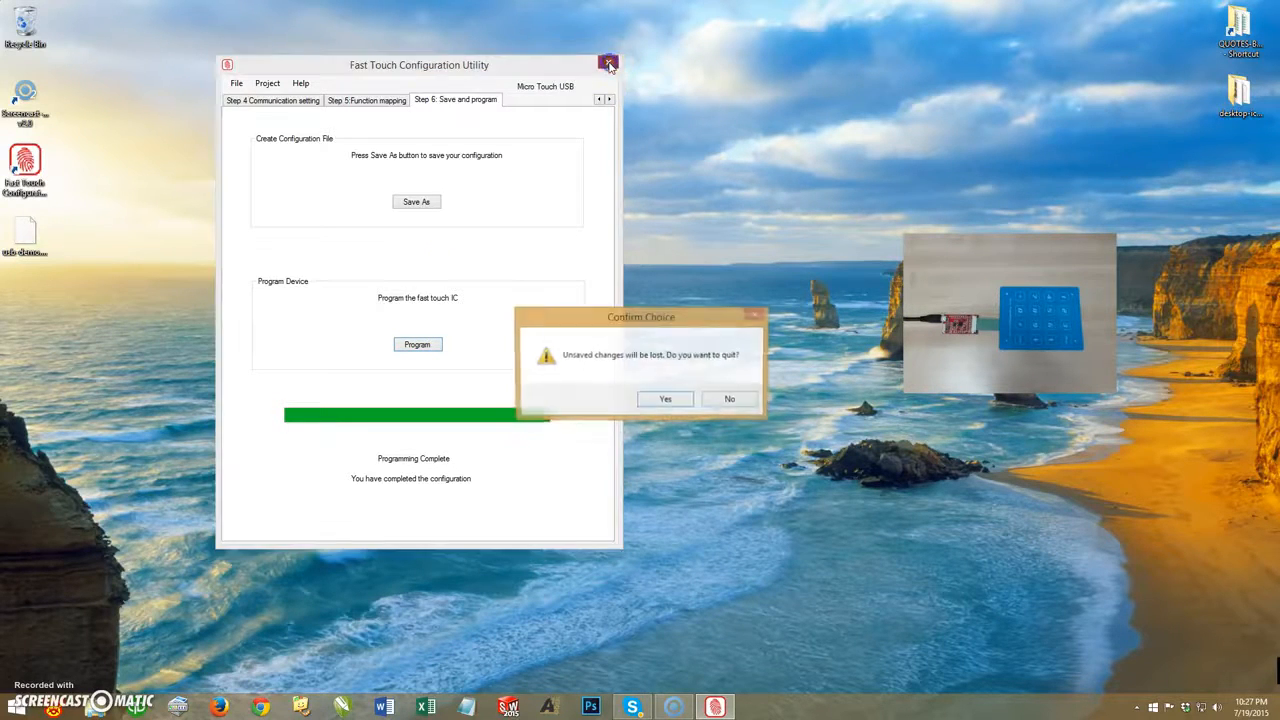
click(666, 400)
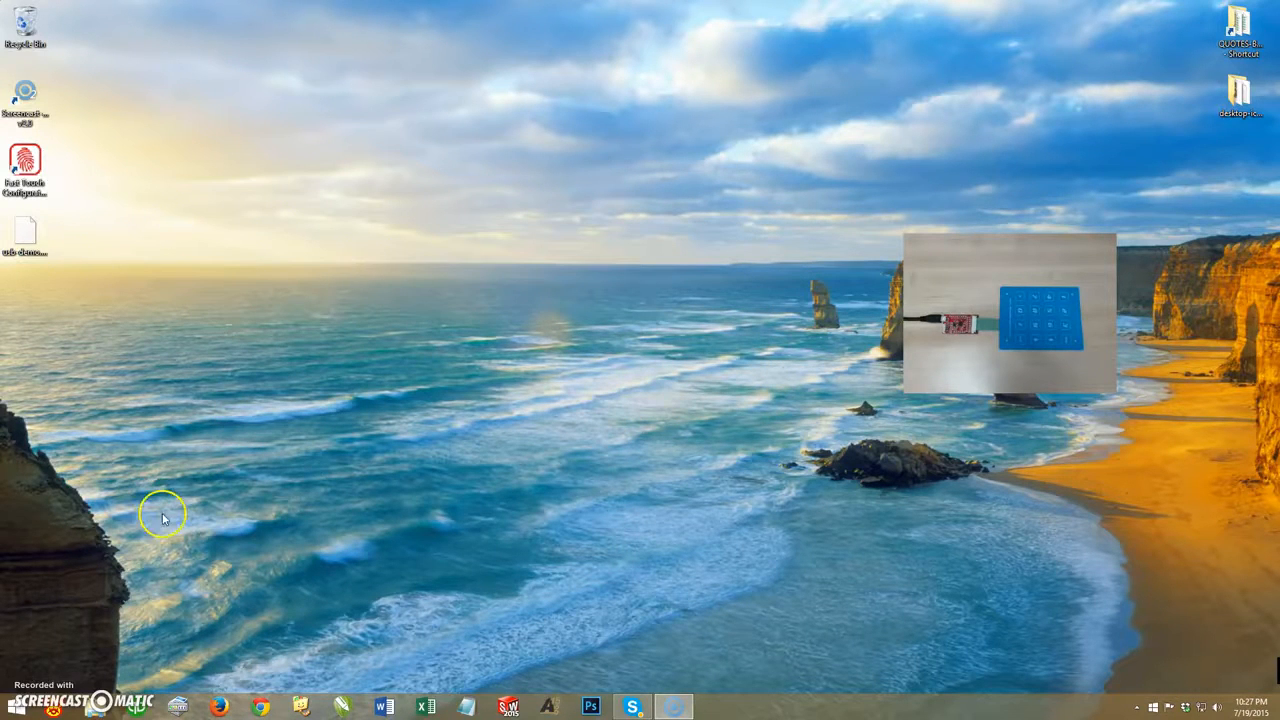
Open a blank Notepad document and test the keypad twice by entering 123 and erasing it with the Backspace button
click(468, 707)
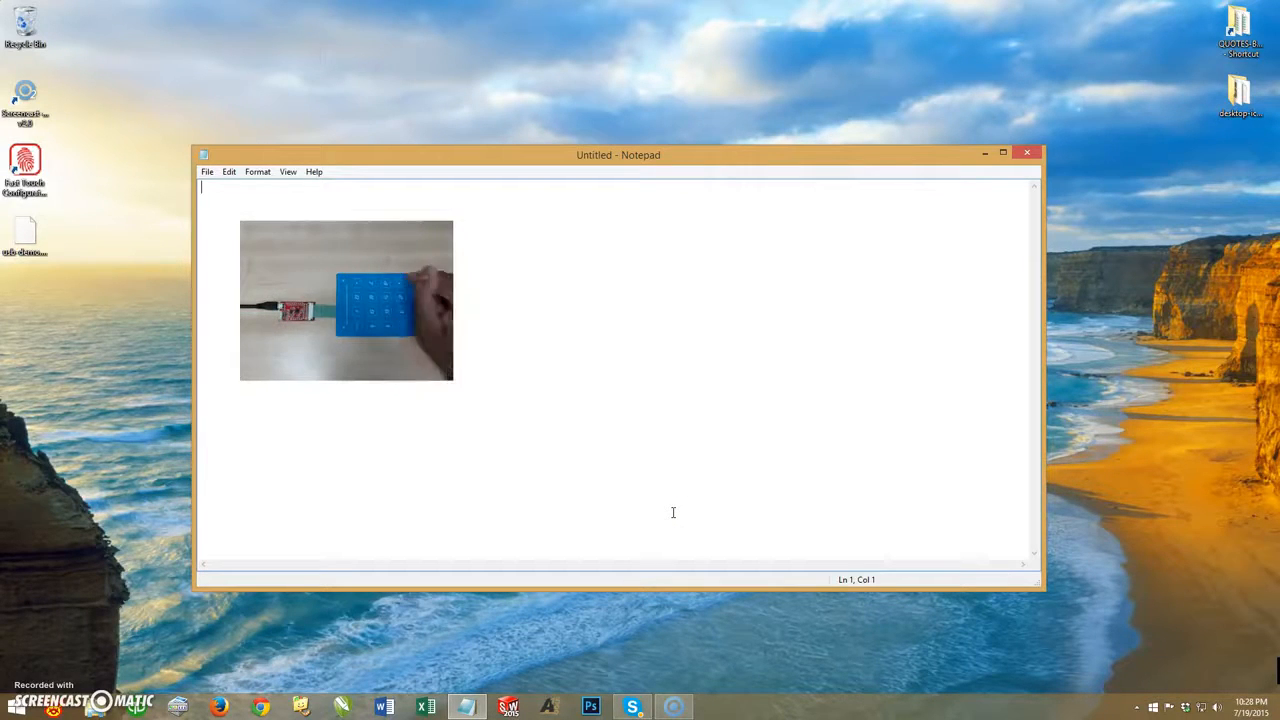
text(23)
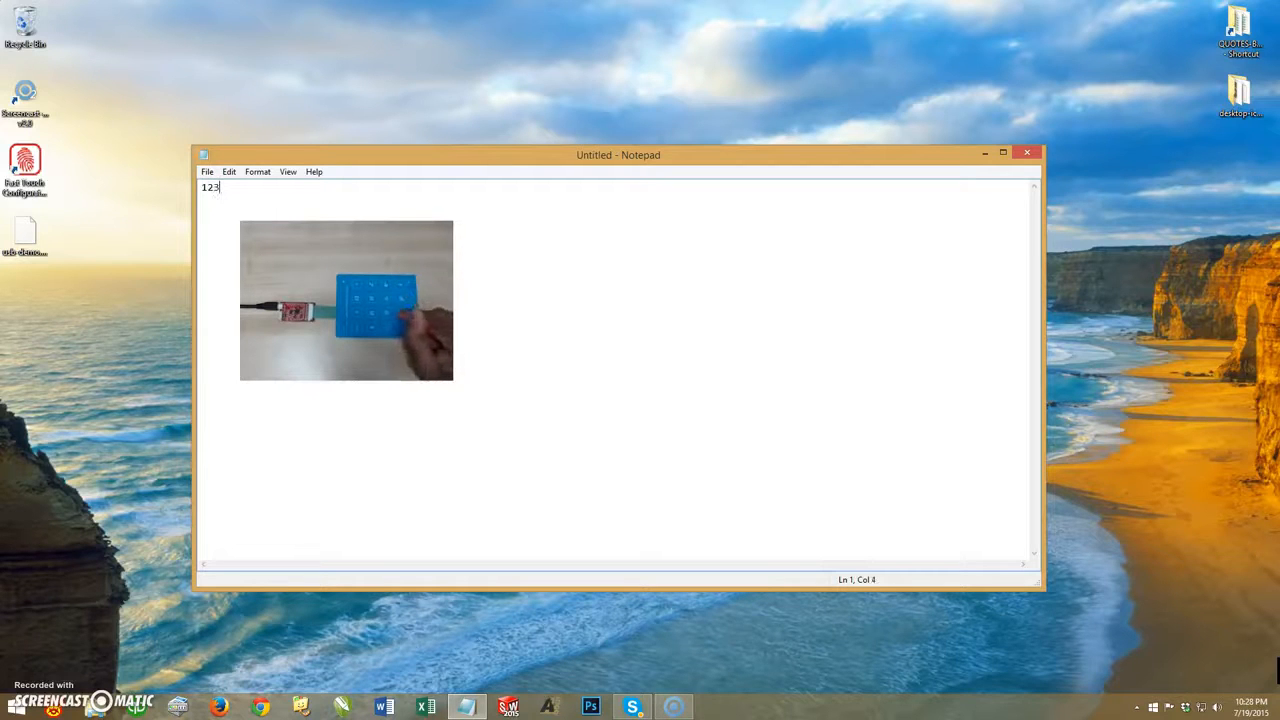
key(BackSpace)
key(BackSpace)
key(BackSpace)
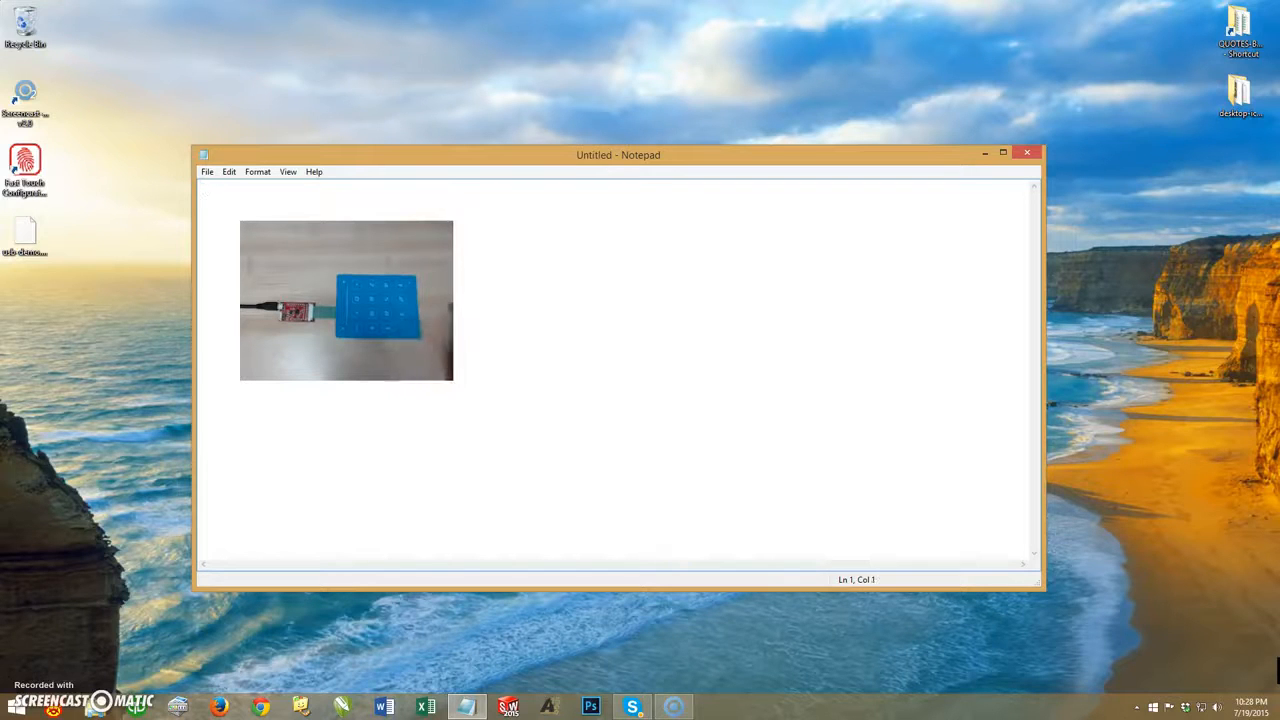
text(123)
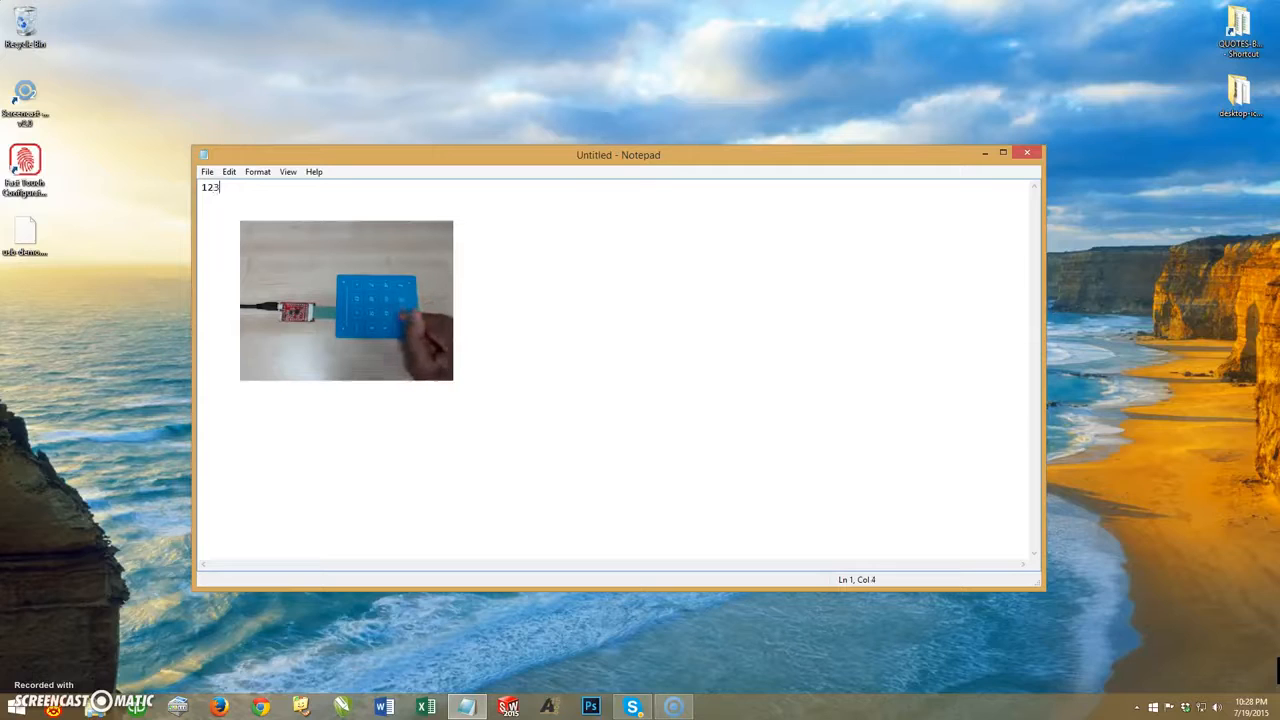
key(BackSpace)
key(BackSpace)
key(BackSpace)
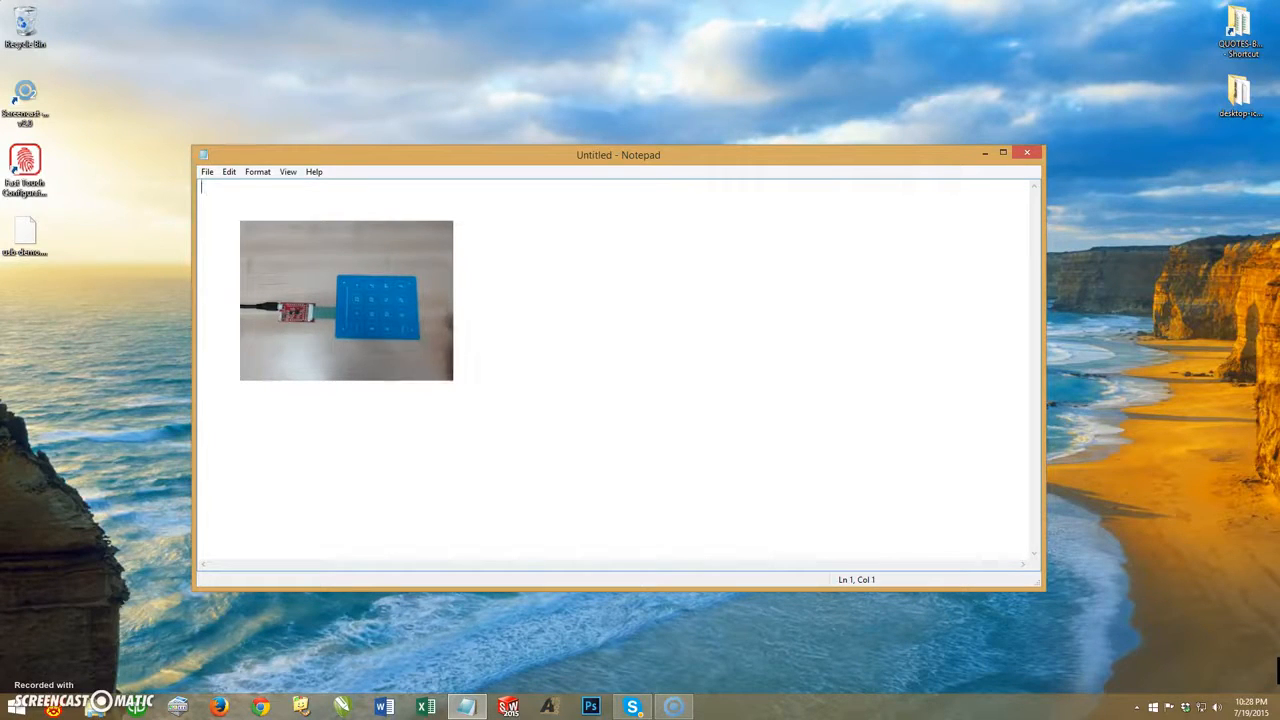